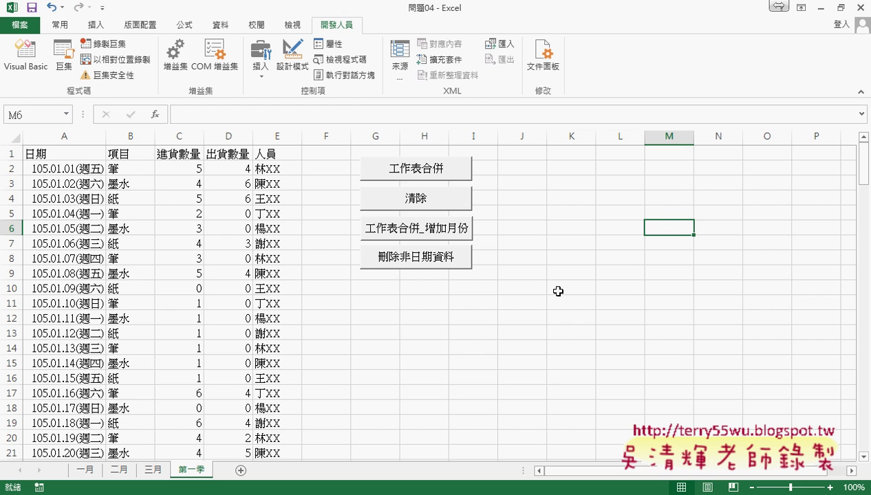
# Clear and re-run the quarterly merge with month-based dates, then select cell A2.
pyautogui.click(401, 201)
pyautogui.click(423, 172)
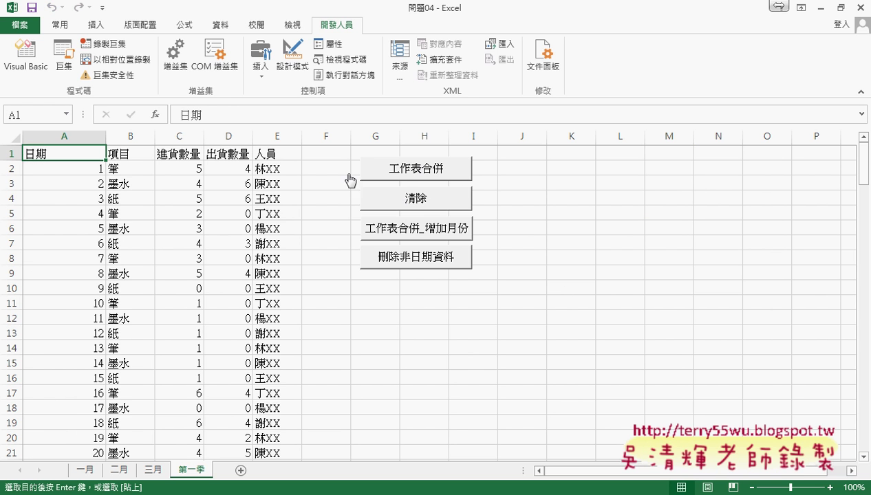
pyautogui.click(418, 194)
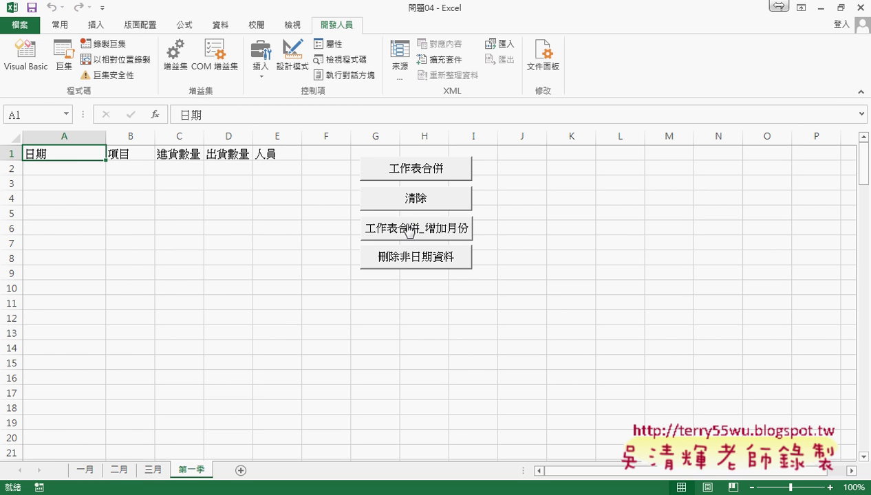
pyautogui.click(405, 228)
pyautogui.click(49, 172)
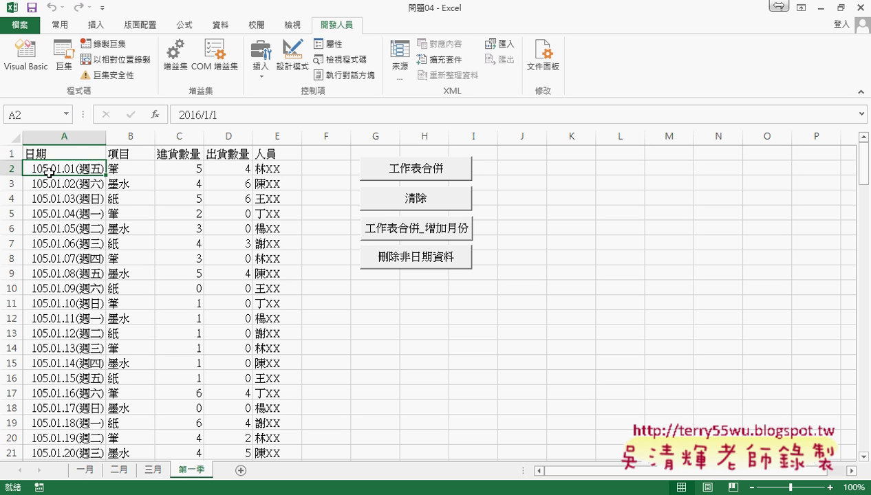
# Inspect cell A2's custom date format code in Format Cells and close without changes.
pyautogui.rightClick(49, 173)
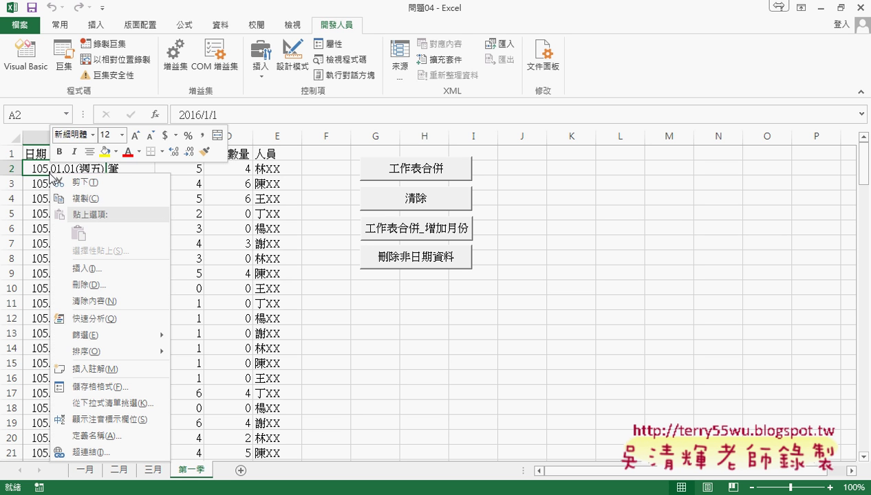
pyautogui.click(105, 391)
pyautogui.moveTo(215, 248); pyautogui.dragTo(79, 248)
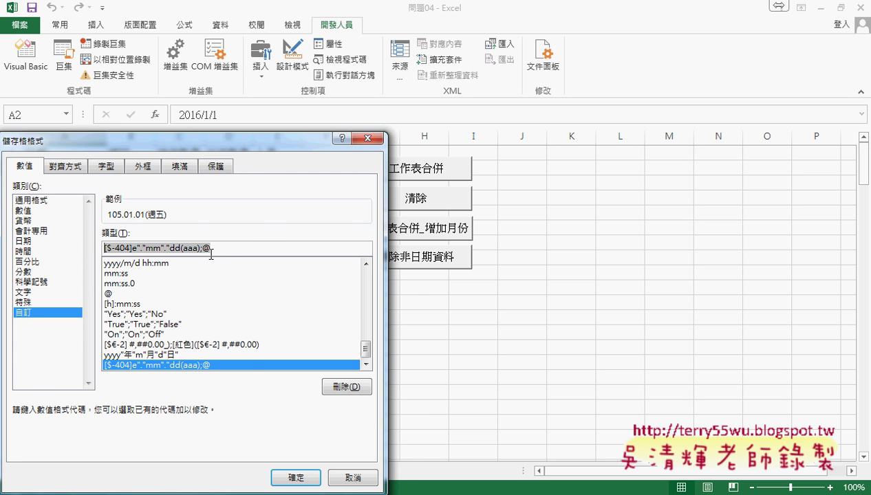
pyautogui.click(350, 478)
# Open the month-adding merge button's assigned macro for editing in the VBA editor.
pyautogui.keyDown('ctrl'); pyautogui.click(441, 227); pyautogui.keyUp('ctrl')
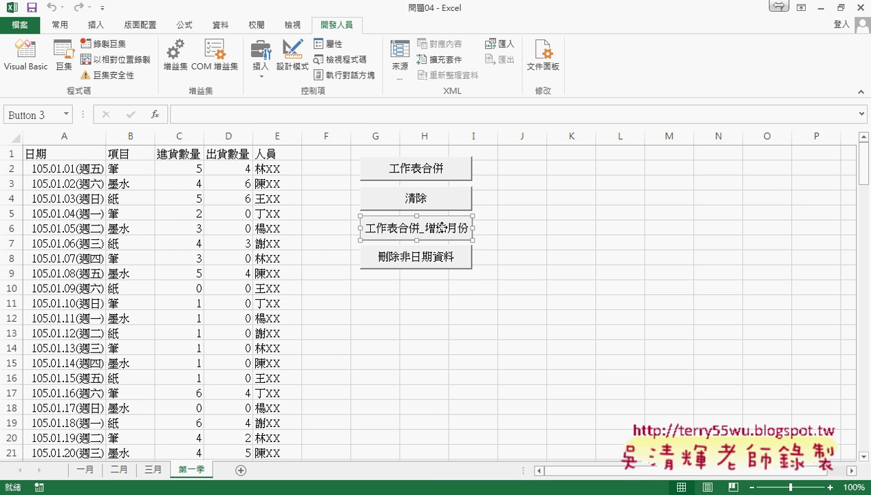
pyautogui.rightClick(474, 228)
pyautogui.click(506, 321)
pyautogui.click(596, 234)
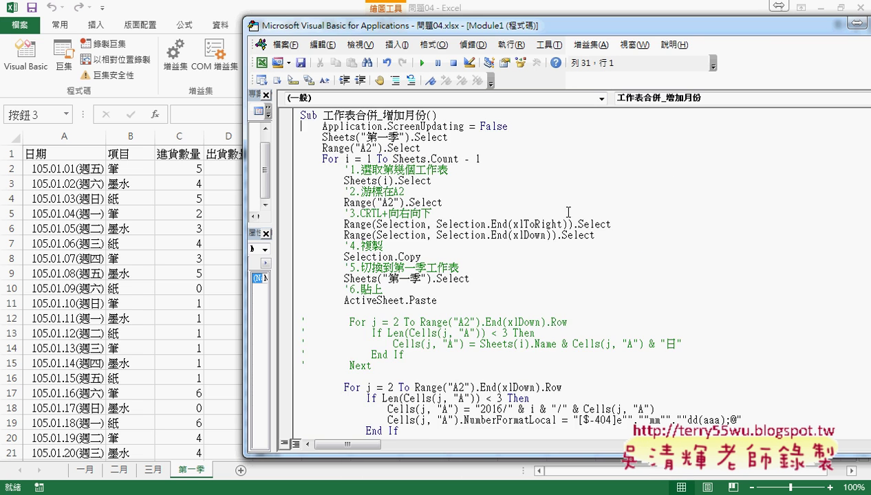
pyautogui.scroll(-4, 443, 241)
pyautogui.scroll(-2, 446, 240)
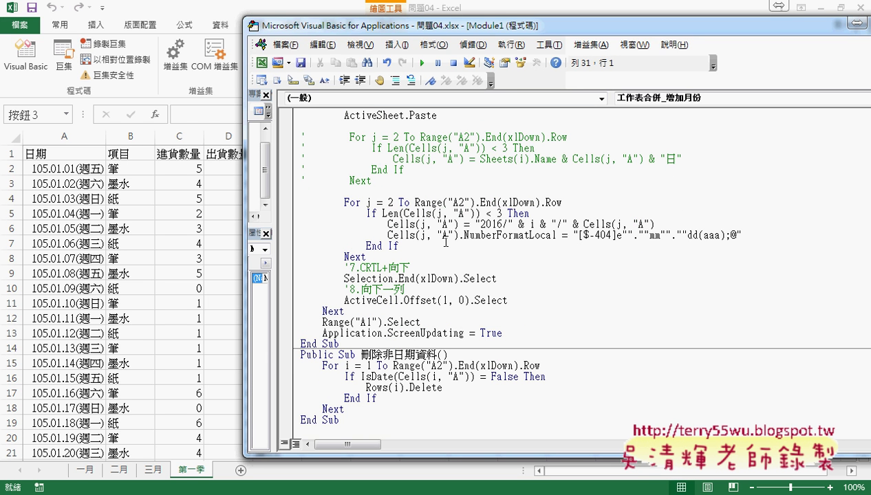
# Insert two blank lines after the loop's Next line.
pyautogui.click(418, 242)
pyautogui.click(390, 236)
pyautogui.moveTo(390, 236); pyautogui.dragTo(735, 236)
pyautogui.press('Up')
pyautogui.click(404, 224)
pyautogui.click(351, 310)
pyautogui.press('Return')
pyautogui.press('Return')
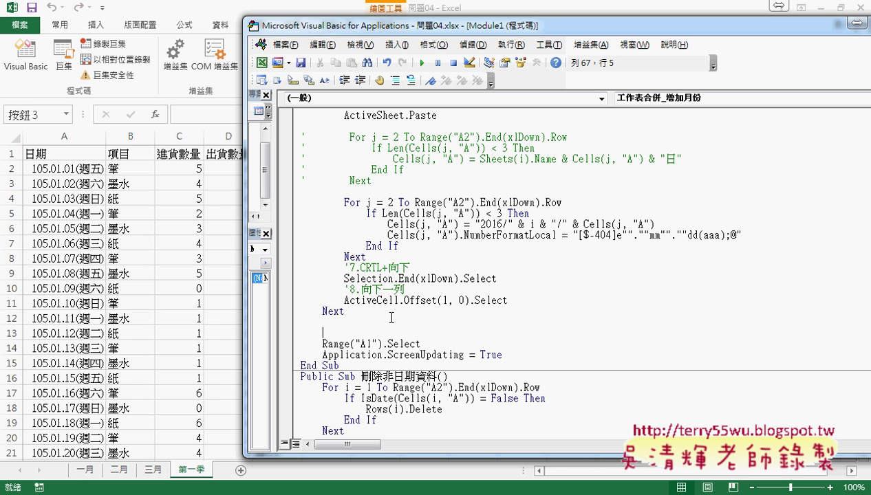
pyautogui.press('Up')
pyautogui.press('Return')
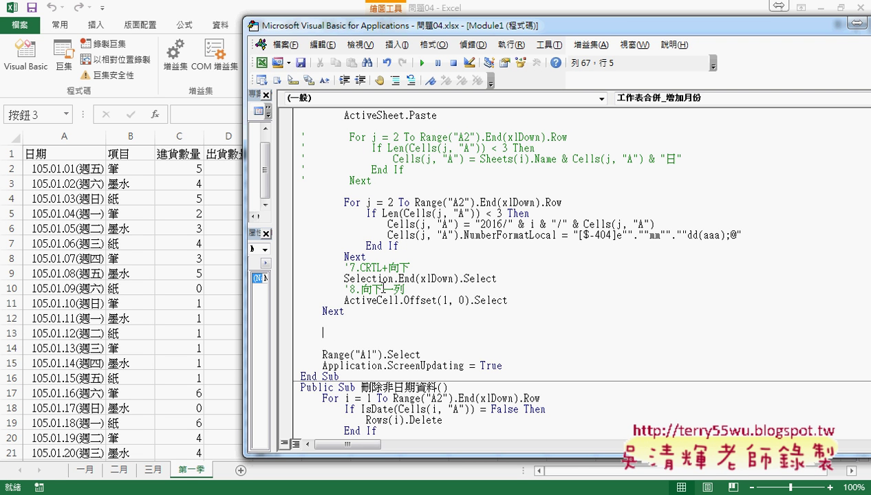
# Comment out the per-row NumberFormatLocal line and begin a range("A2:A" statement below Next.
pyautogui.click(385, 234)
pyautogui.write("'")
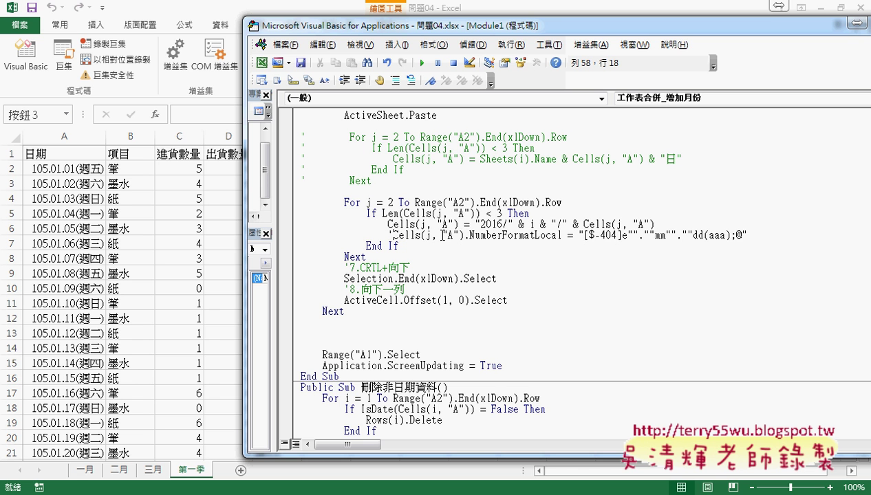
pyautogui.click(349, 332)
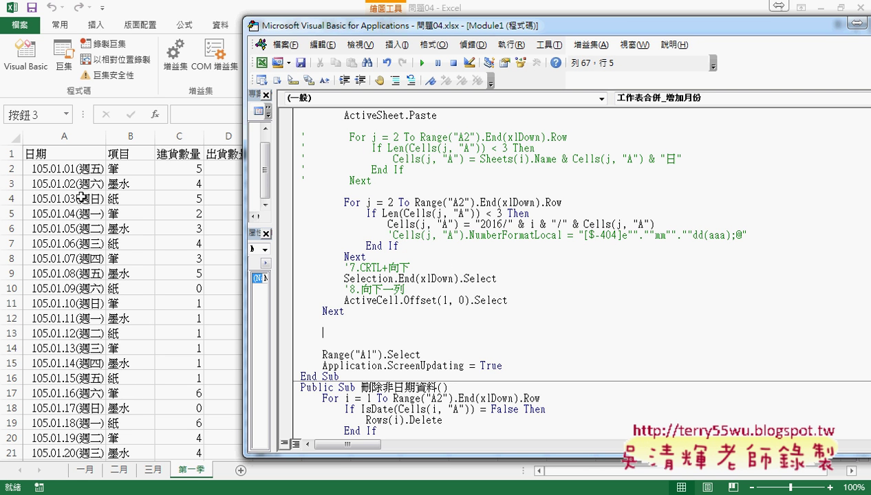
pyautogui.write('rang')
pyautogui.write('e(')
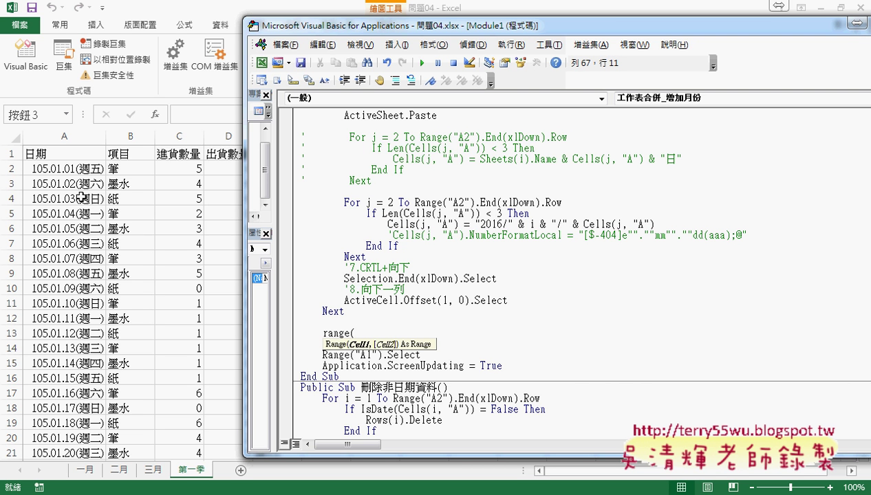
pyautogui.write('"A')
pyautogui.write('2:')
pyautogui.write('A"')
# Copy the For line's last-row expression into the new Range("A2:A" statement.
pyautogui.scroll(4, 480, 273)
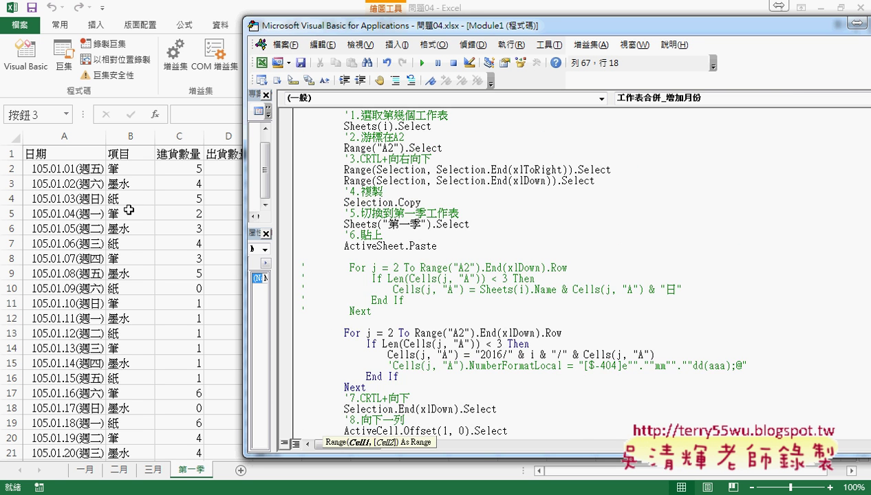
pyautogui.scroll(5, 481, 272)
pyautogui.scroll(-3, 480, 273)
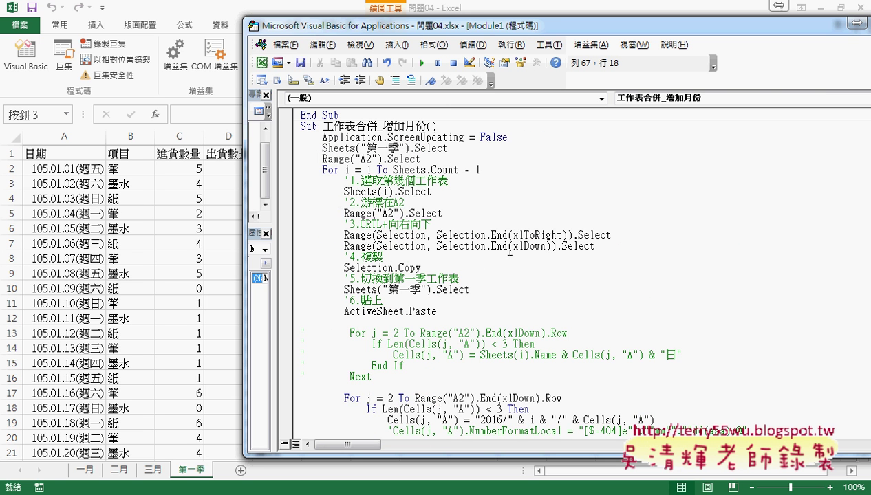
pyautogui.scroll(-2, 512, 248)
pyautogui.scroll(-1, 516, 254)
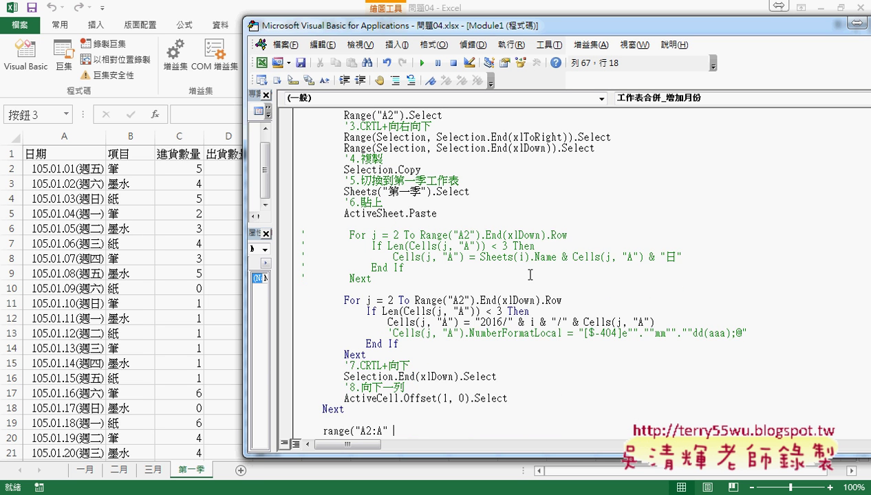
pyautogui.scroll(-1, 530, 274)
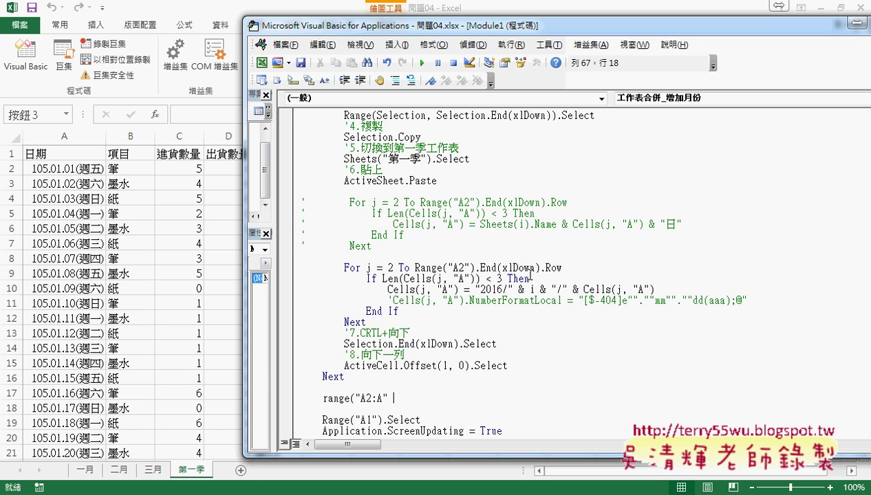
pyautogui.click(418, 269)
pyautogui.press('Return')
pyautogui.click(416, 268)
pyautogui.moveTo(416, 268); pyautogui.dragTo(562, 268)
pyautogui.moveTo(500, 271)
pyautogui.mouseDown()
pyautogui.moveTo(438, 408)
pyautogui.moveTo(390, 399)
pyautogui.mouseUp()
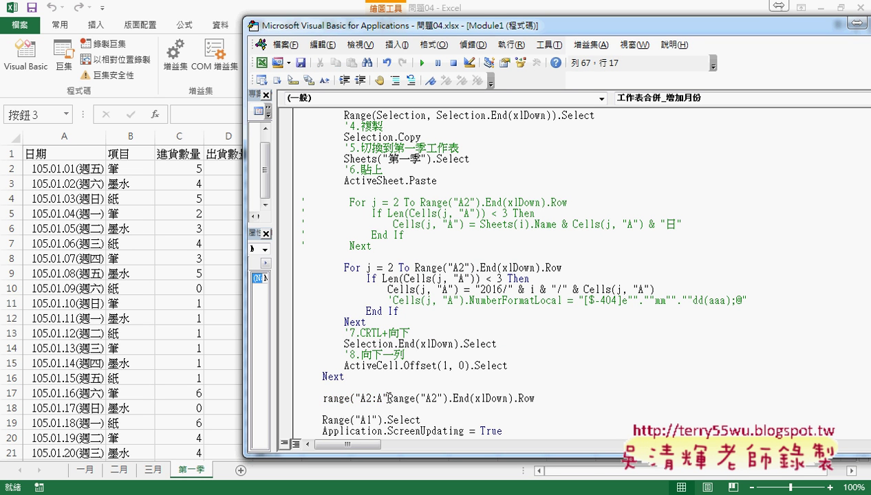
# Complete the range address with & and ), then append .NumberFormatLocal = "".
pyautogui.write('&')
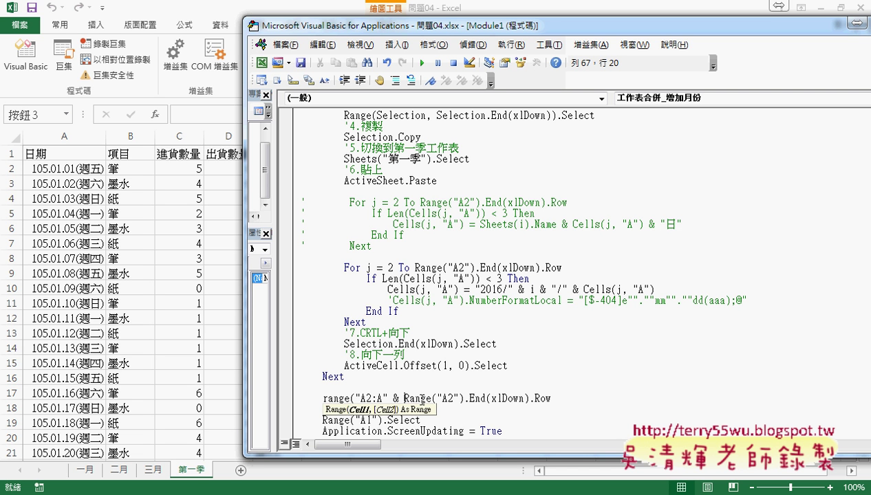
pyautogui.press('End')
pyautogui.write(')')
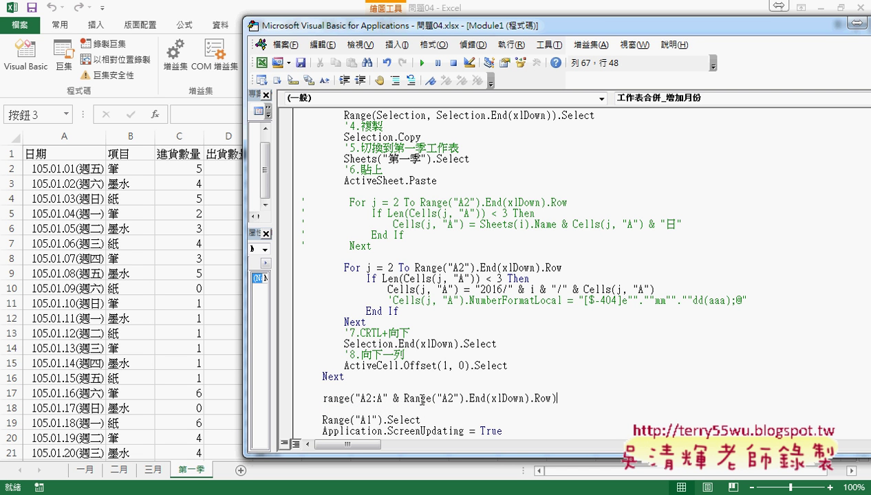
pyautogui.click(377, 401)
pyautogui.moveTo(392, 399); pyautogui.dragTo(552, 400)
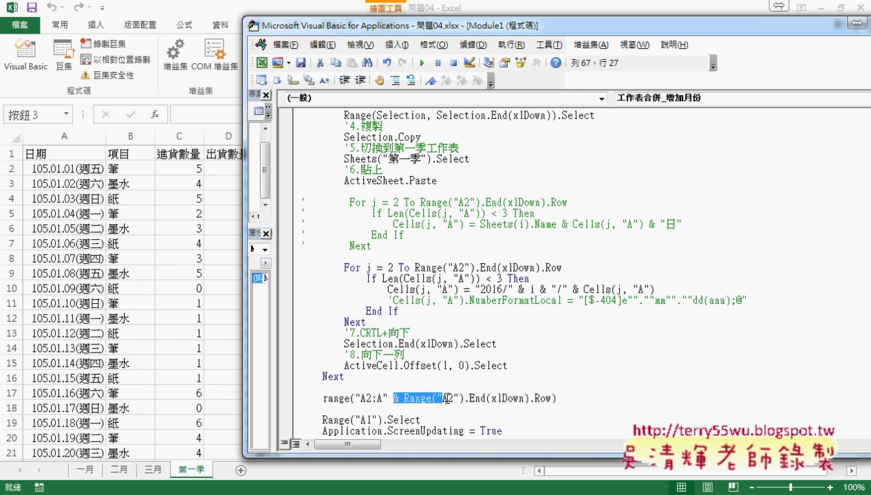
pyautogui.click(567, 399)
pyautogui.write('.')
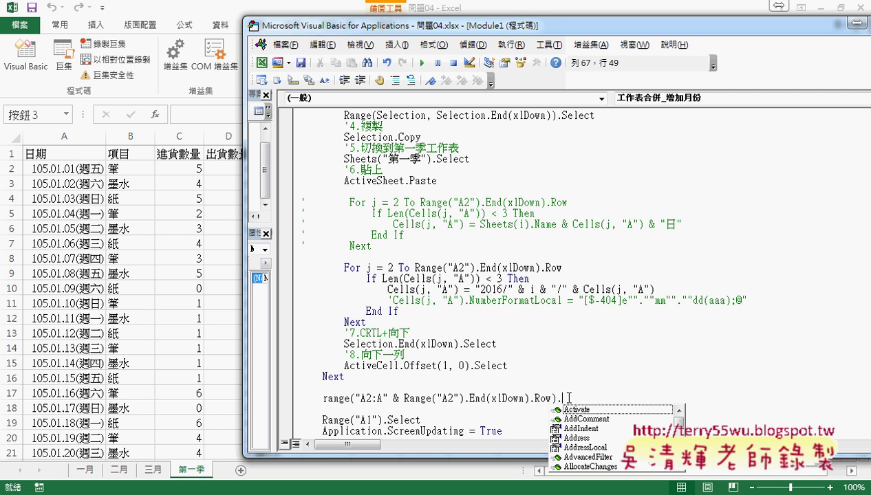
pyautogui.write('n')
pyautogui.press('Down')
pyautogui.press('Down')
pyautogui.press('Down')
pyautogui.press('Down')
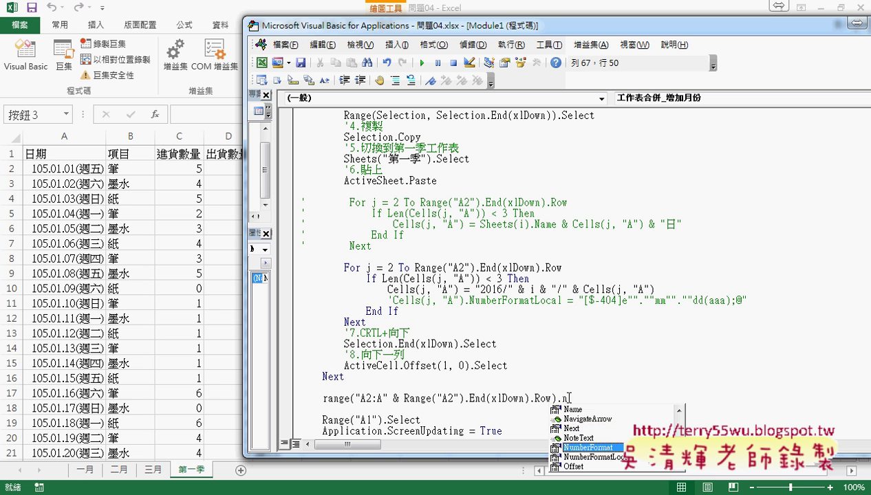
pyautogui.press('Down')
pyautogui.press('space')
pyautogui.write('=')
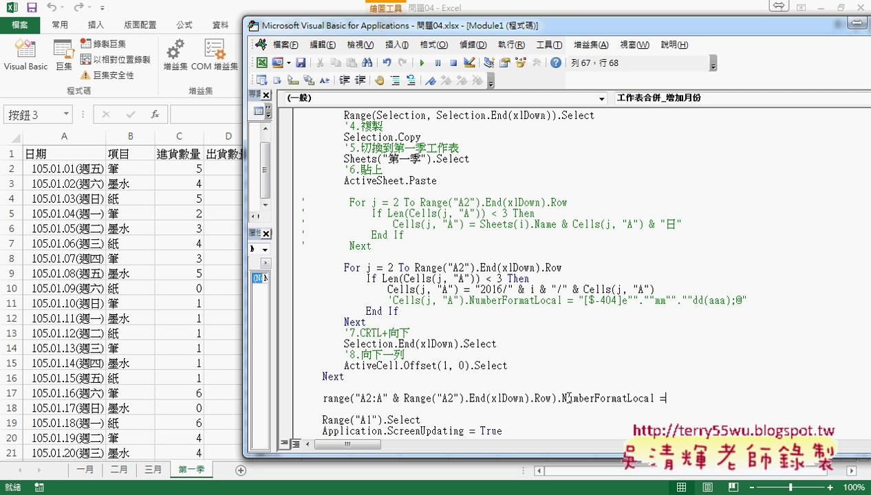
pyautogui.write(' ""')
# Paste the [$-404]e"".""mm"".""dd(aaa);@ format code into the quotes and set a breakpoint there.
pyautogui.click(645, 329)
pyautogui.moveTo(583, 301)
pyautogui.mouseDown()
pyautogui.moveTo(745, 301)
pyautogui.moveTo(678, 399)
pyautogui.mouseUp()
pyautogui.click(768, 350)
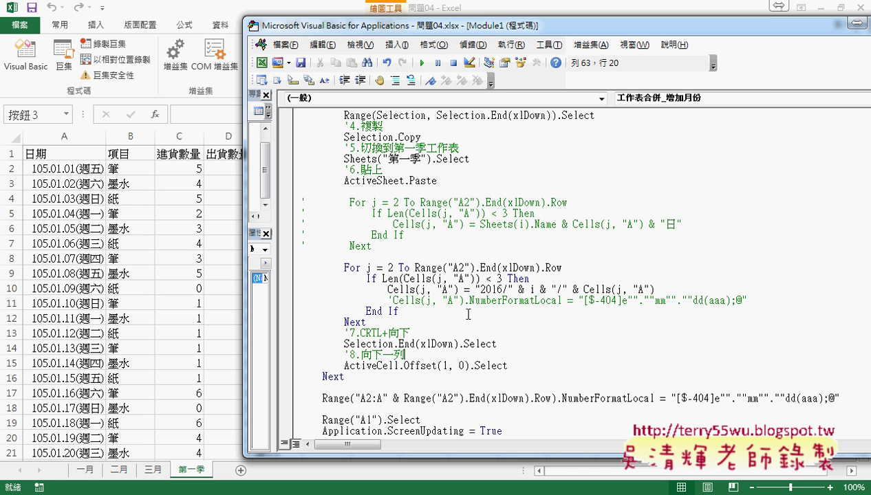
pyautogui.click(428, 399)
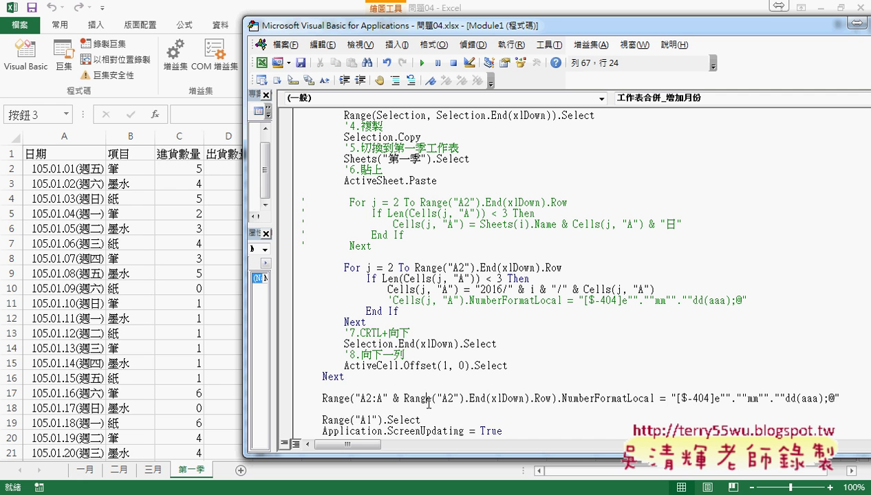
pyautogui.click(362, 399)
pyautogui.click(286, 399)
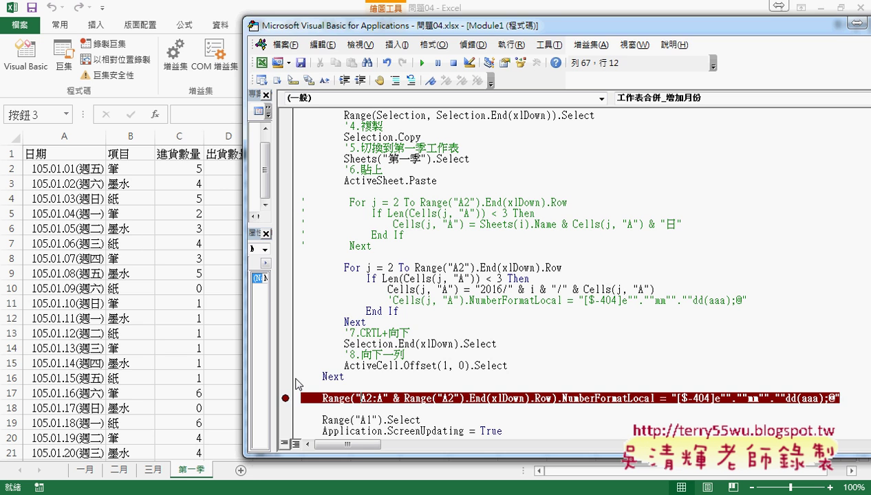
pyautogui.click(225, 331)
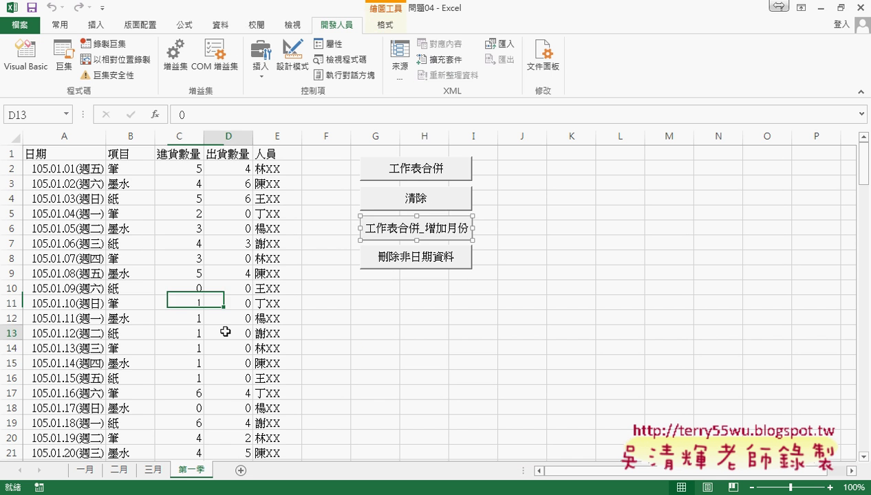
# Clear the quarter sheet and run the month-adding merge until it breaks, then step once with F8.
pyautogui.click(433, 204)
pyautogui.click(432, 229)
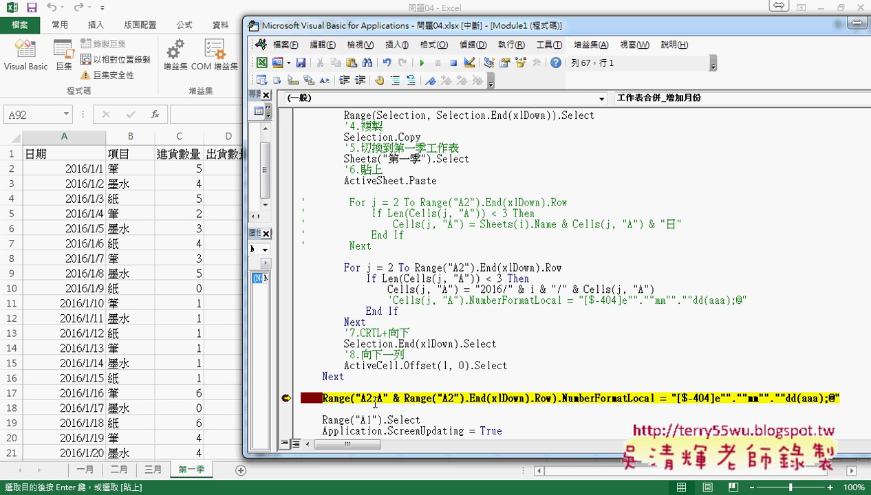
pyautogui.press('F8')
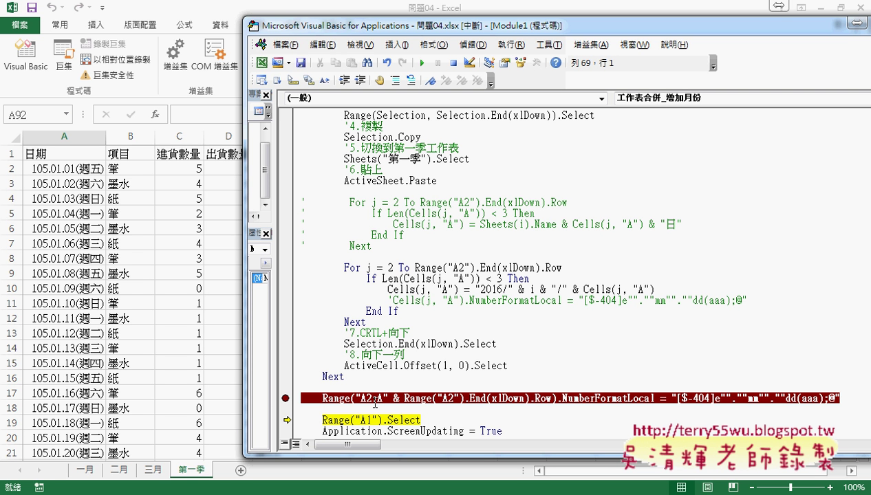
# Remove the breakpoint from the Range("A2:A"…).NumberFormatLocal line.
pyautogui.click(288, 398)
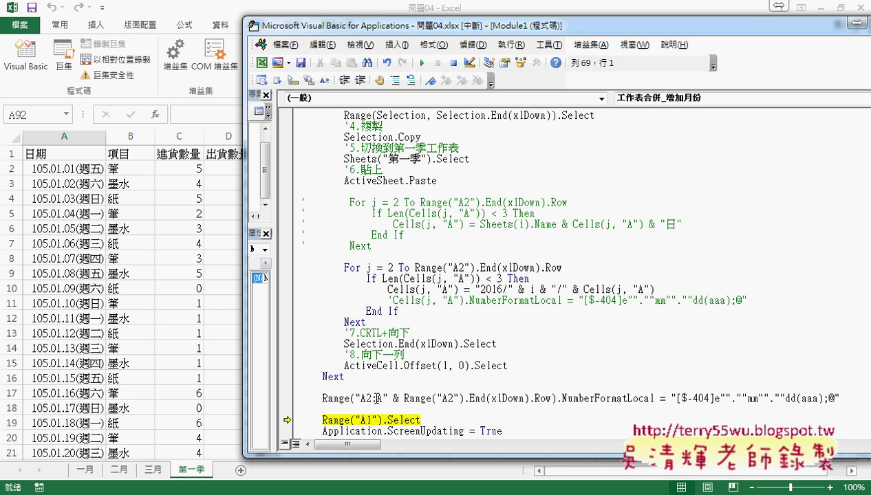
pyautogui.scroll(-1, 377, 398)
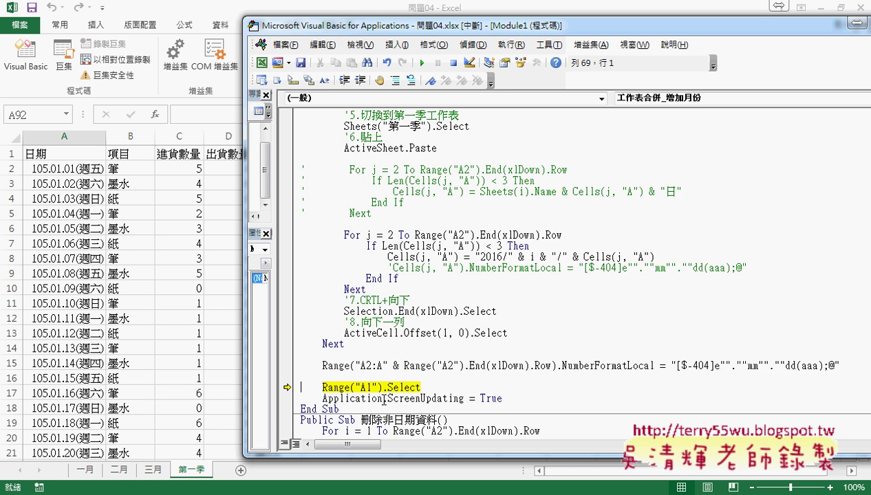
pyautogui.scroll(-1, 377, 398)
# Resume the macro, return to 第一季, and inspect the invalid 2016/2/30 value in row 61.
pyautogui.click(422, 63)
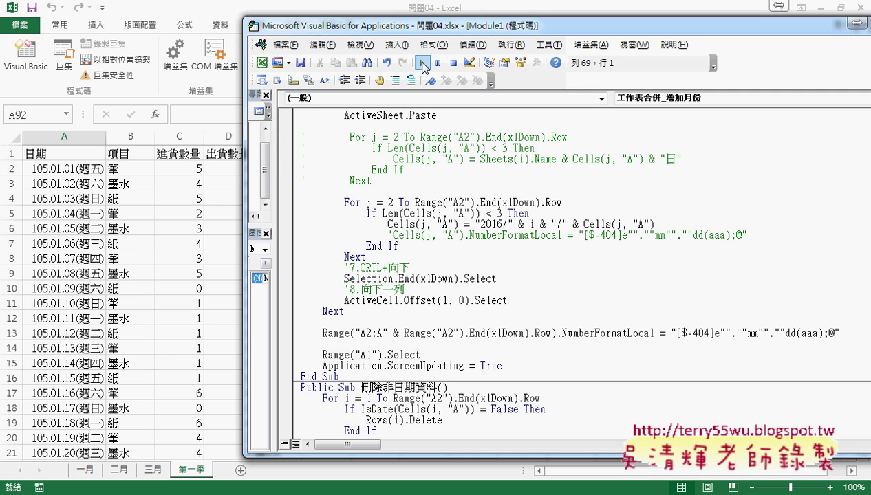
pyautogui.click(197, 195)
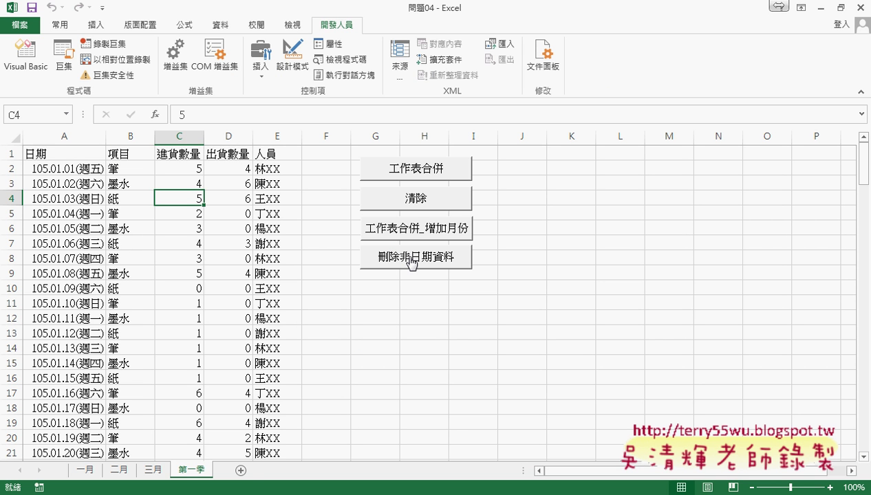
pyautogui.scroll(-1, 408, 276)
pyautogui.scroll(-5, 406, 277)
pyautogui.scroll(-4, 406, 277)
pyautogui.scroll(-2, 405, 278)
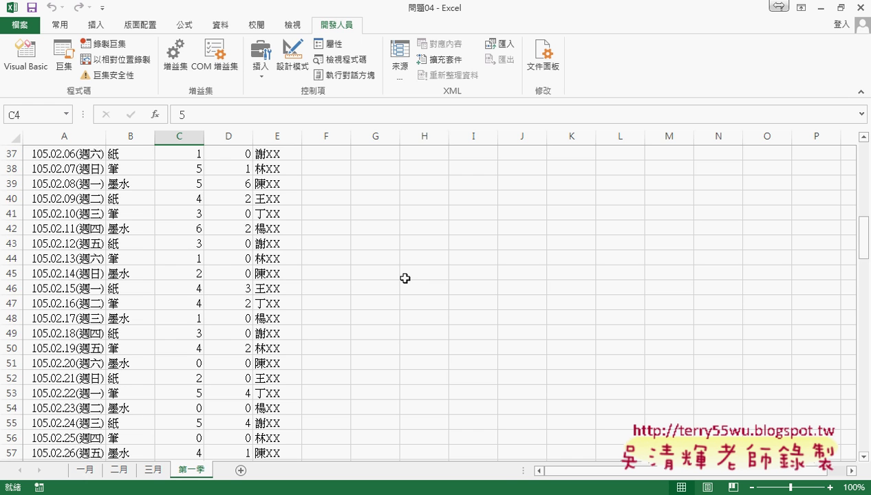
pyautogui.scroll(-5, 405, 278)
pyautogui.click(11, 290)
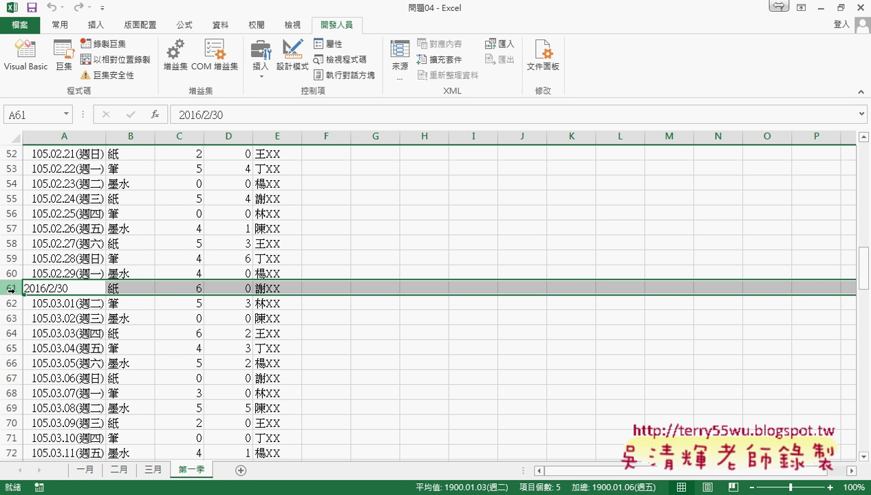
pyautogui.click(81, 289)
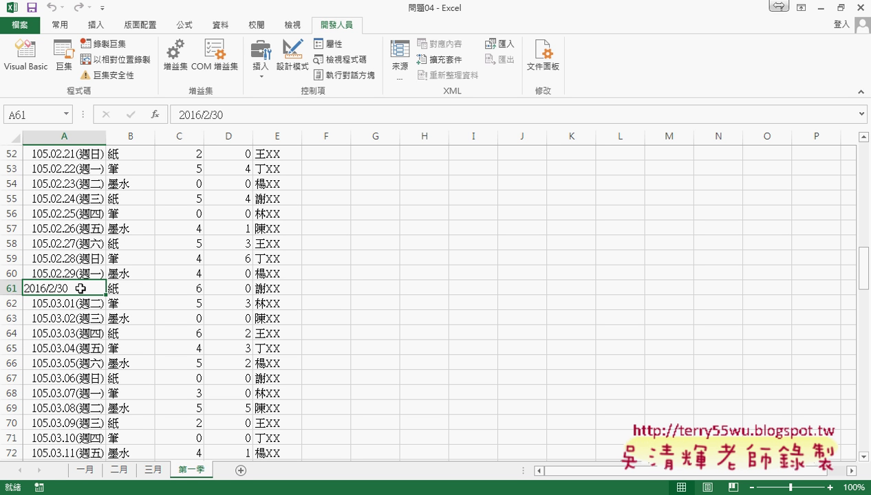
pyautogui.click(13, 288)
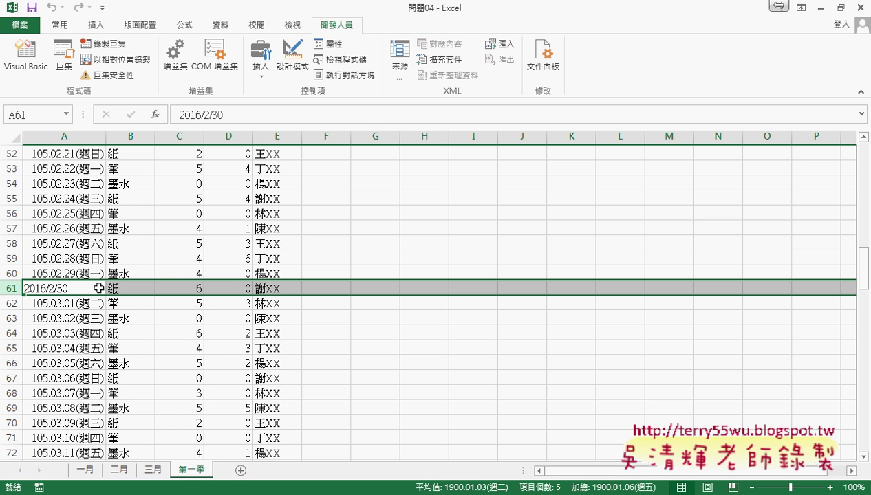
pyautogui.rightClick(114, 289)
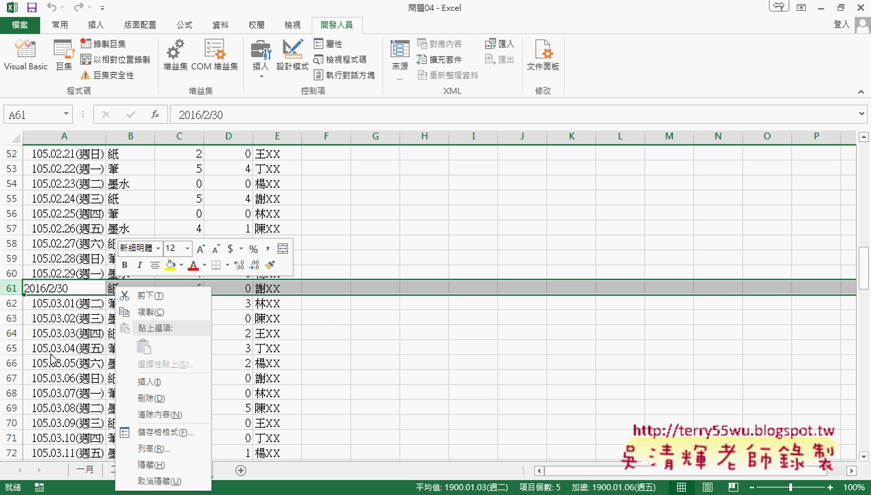
pyautogui.press('Escape')
pyautogui.scroll(4, 493, 304)
pyautogui.scroll(5, 492, 304)
pyautogui.scroll(1, 493, 304)
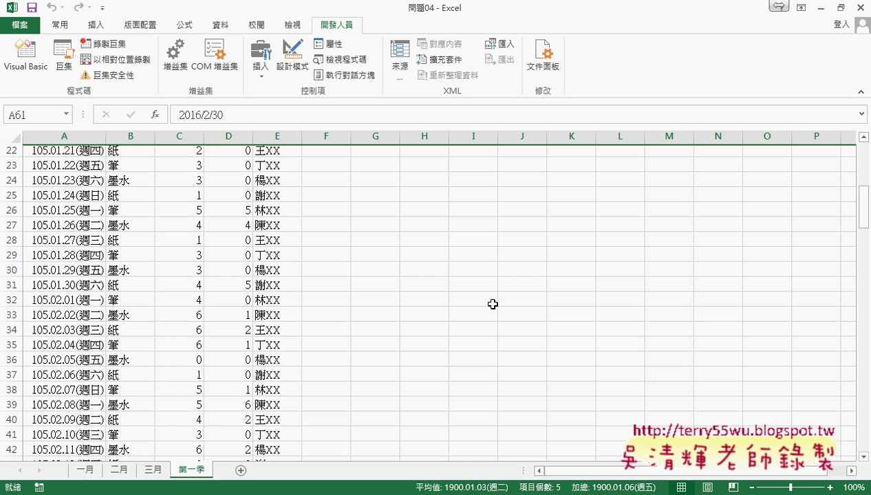
pyautogui.click(492, 304)
pyautogui.scroll(3, 493, 304)
pyautogui.scroll(4, 493, 304)
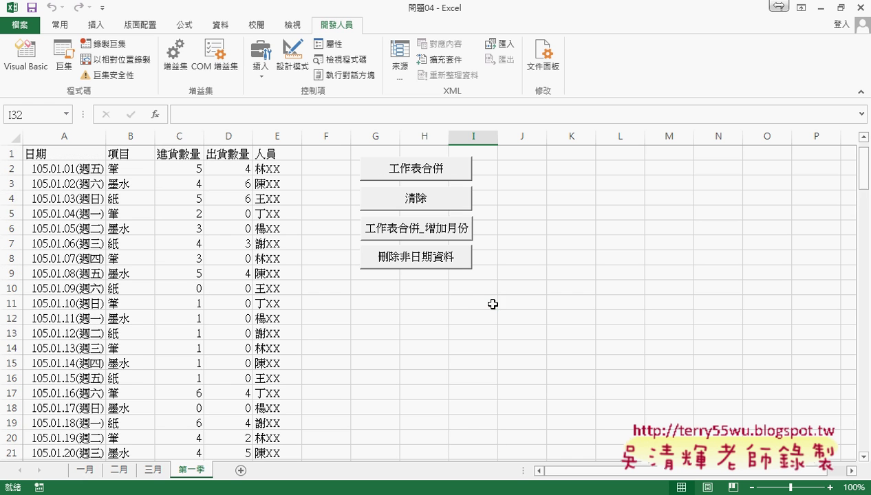
# Run 刪除非日期資料 on 第一季, scroll through the result, and check cell A6's stored date.
pyautogui.click(415, 259)
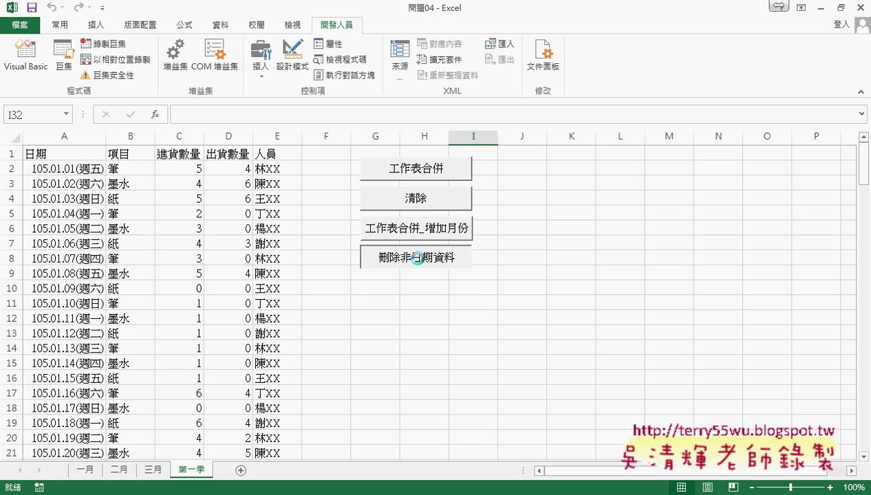
pyautogui.scroll(-3, 179, 368)
pyautogui.scroll(-8, 178, 368)
pyautogui.scroll(-3, 178, 368)
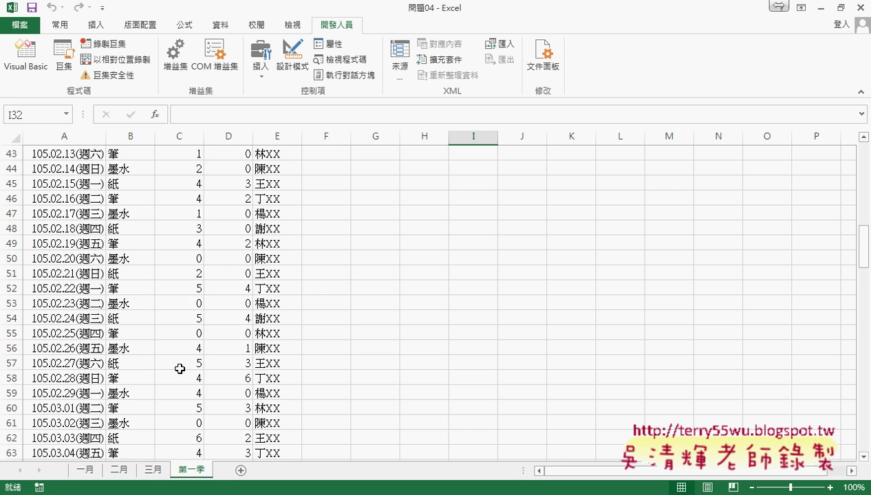
pyautogui.scroll(-5, 179, 368)
pyautogui.scroll(-2, 178, 369)
pyautogui.scroll(-4, 178, 369)
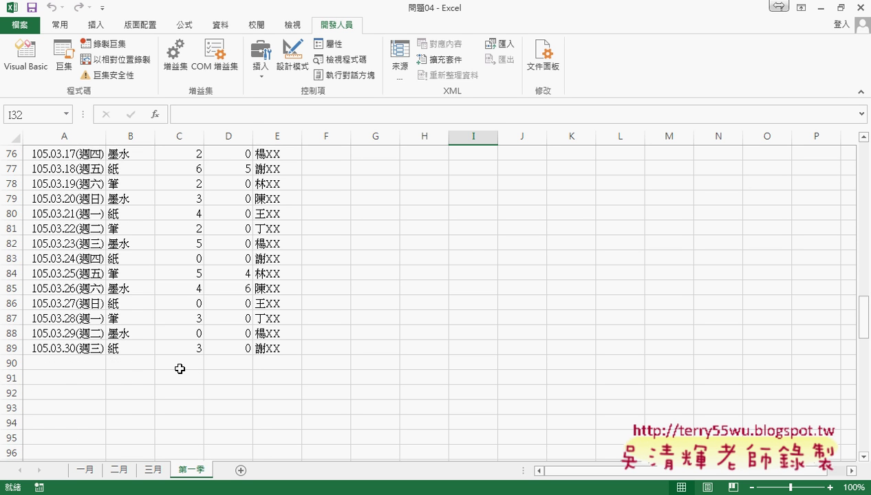
pyautogui.scroll(4, 179, 369)
pyautogui.scroll(11, 179, 369)
pyautogui.scroll(7, 179, 369)
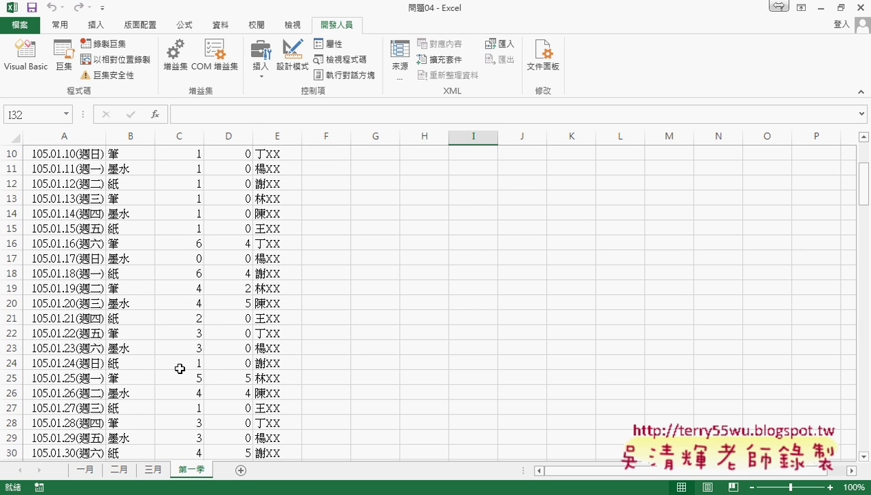
pyautogui.scroll(3, 178, 368)
pyautogui.click(43, 221)
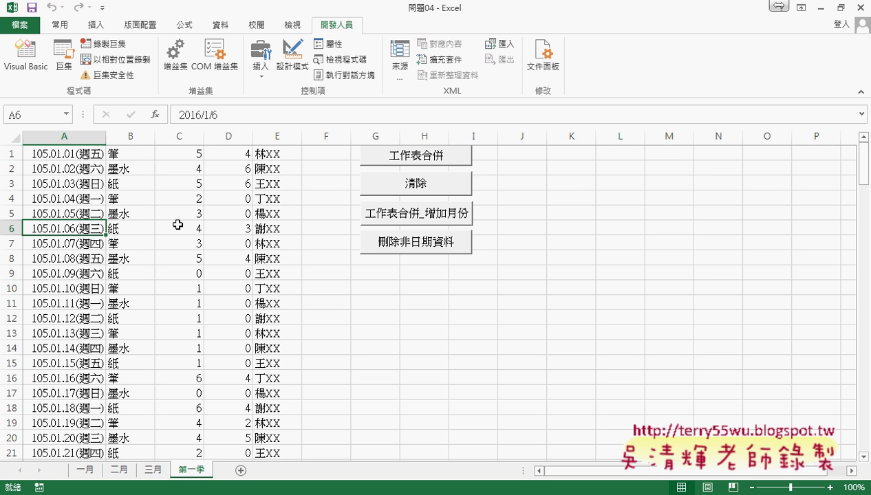
# Insert a blank row above the data at row 1 of 第一季.
pyautogui.click(95, 157)
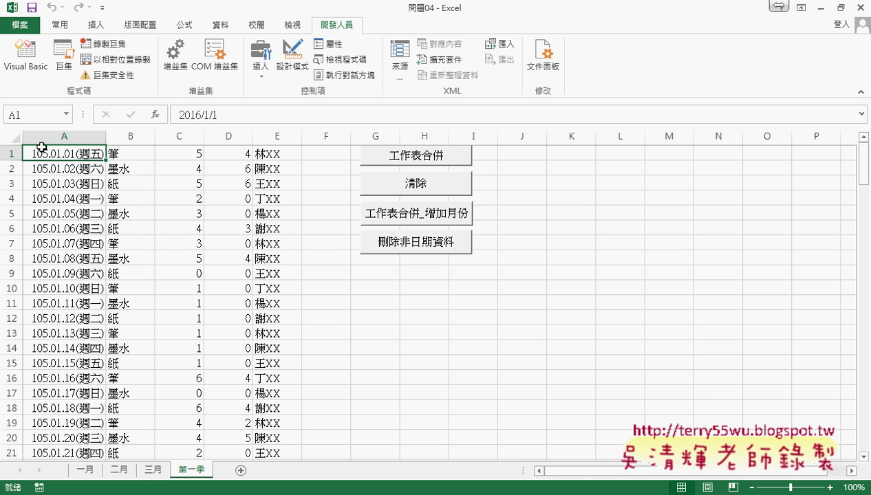
pyautogui.click(9, 153)
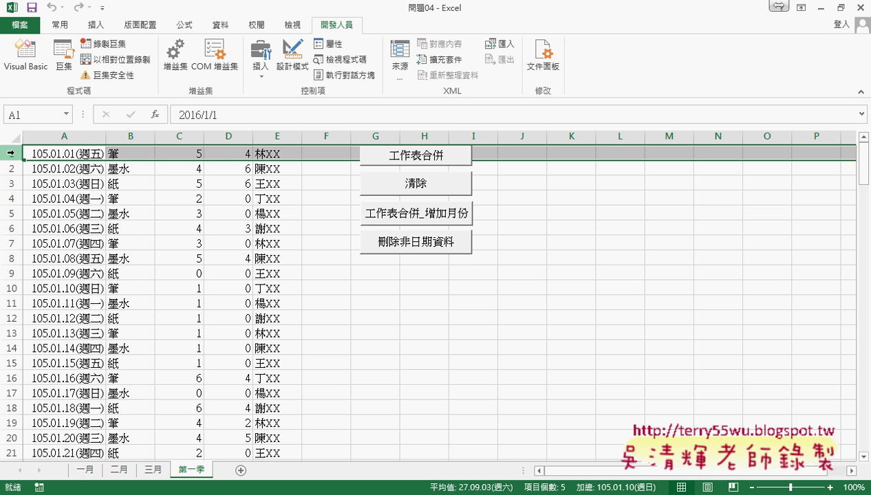
pyautogui.rightClick(13, 152)
pyautogui.click(48, 248)
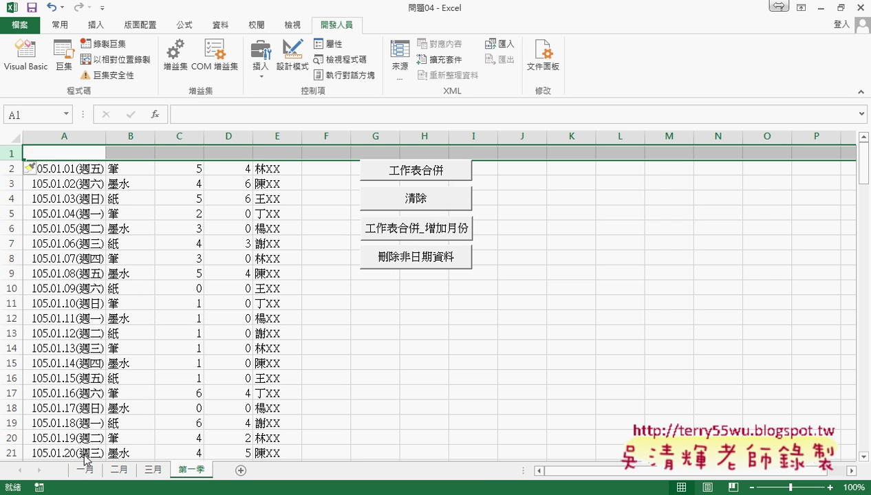
# Paste 三月's A1:E1 headers into 第一季 A1 and open the 刪除非日期資料 button's macro assignment.
pyautogui.click(153, 471)
pyautogui.moveTo(43, 153); pyautogui.dragTo(236, 154)
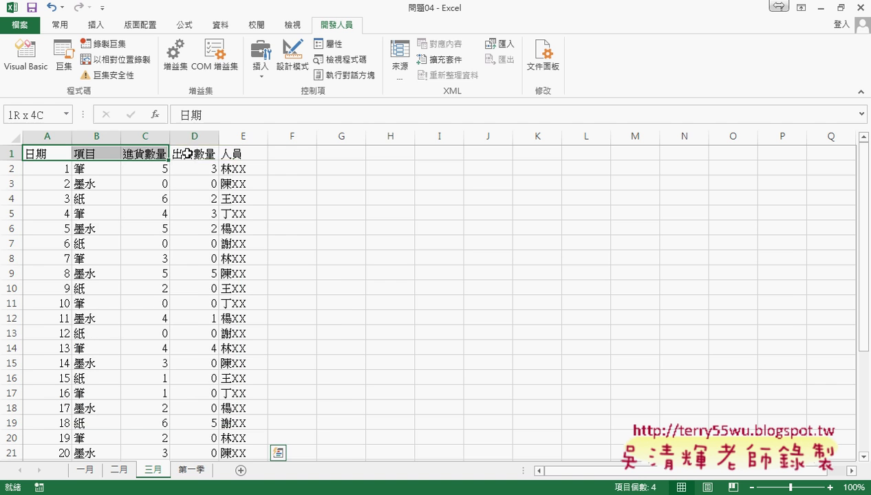
pyautogui.hotkey('ctrl', 'c')
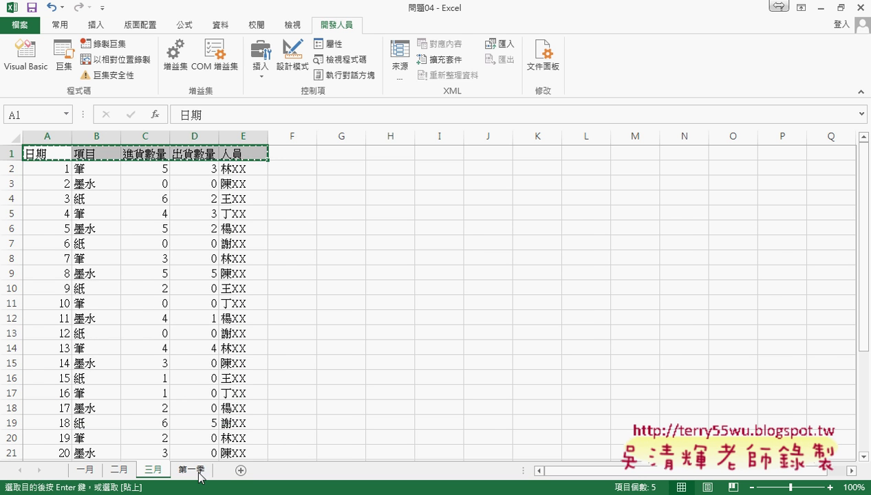
pyautogui.click(190, 471)
pyautogui.click(64, 154)
pyautogui.hotkey('ctrl', 'v')
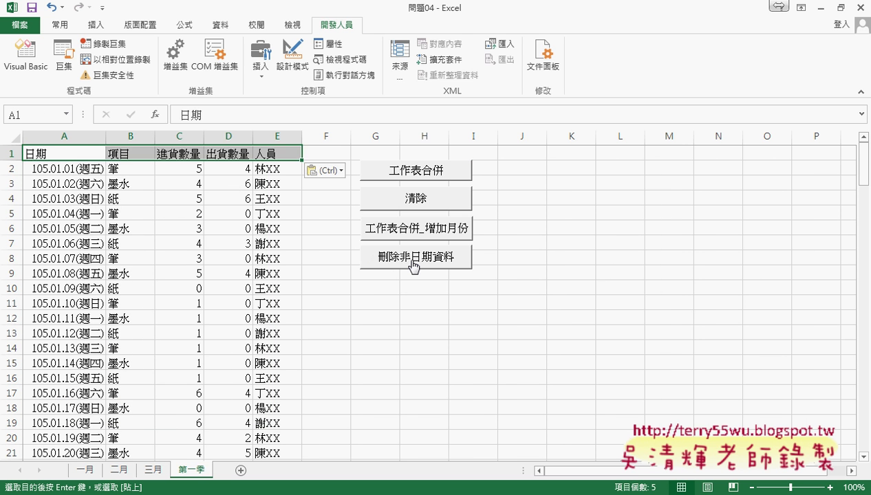
pyautogui.rightClick(414, 260)
pyautogui.click(460, 371)
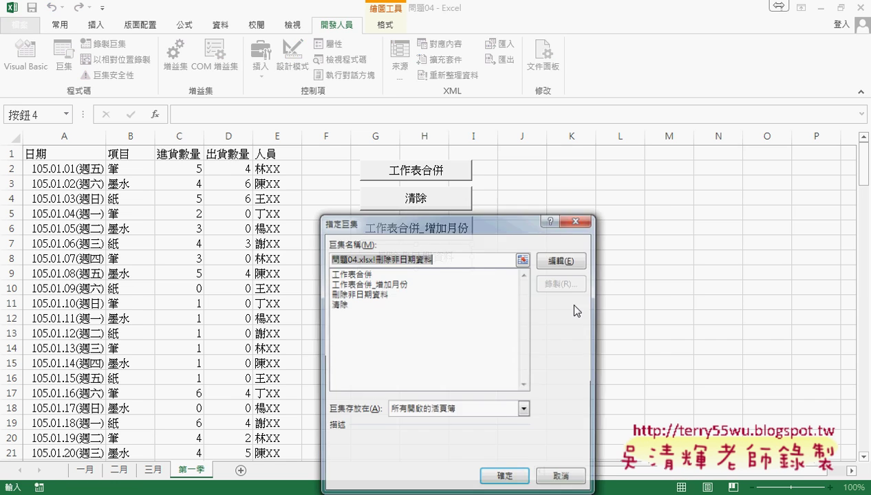
pyautogui.click(558, 258)
pyautogui.doubleClick(369, 366)
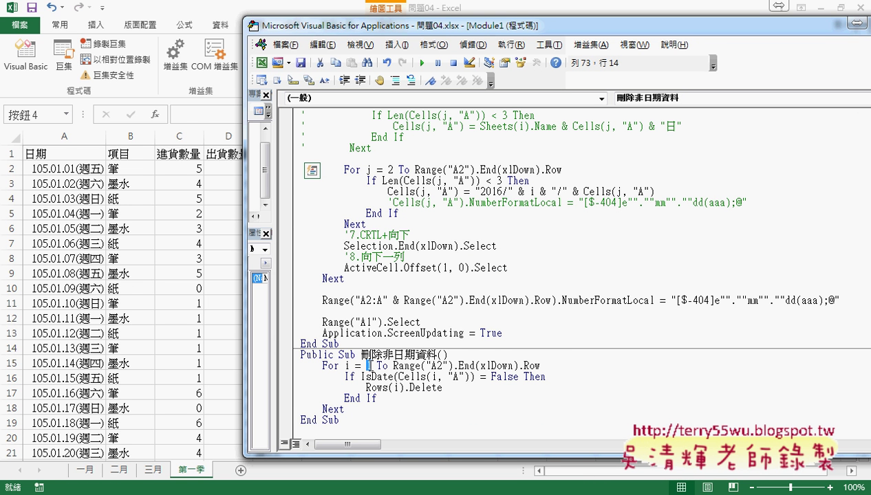
pyautogui.write('2')
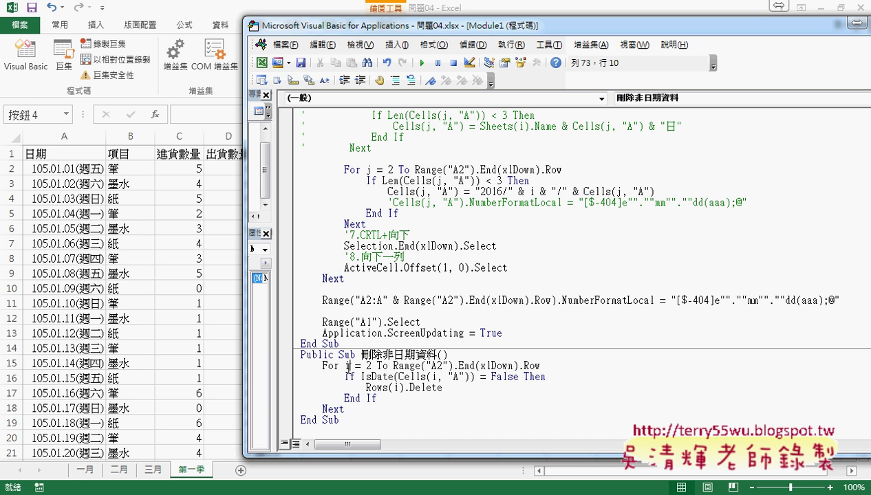
pyautogui.moveTo(387, 365); pyautogui.dragTo(540, 365)
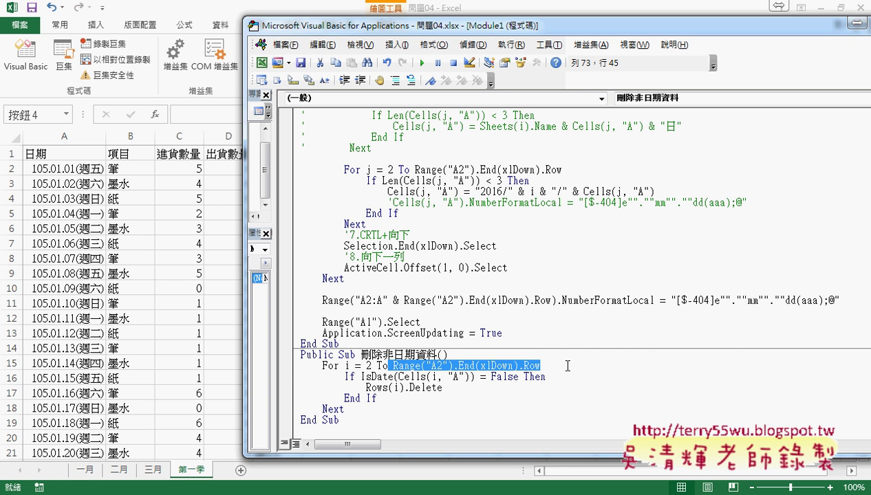
pyautogui.click(331, 406)
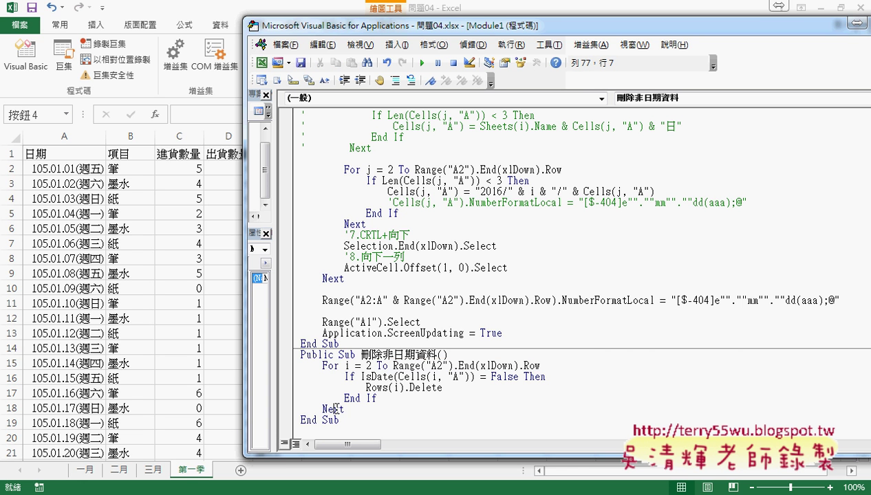
pyautogui.click(345, 376)
pyautogui.doubleClick(346, 376)
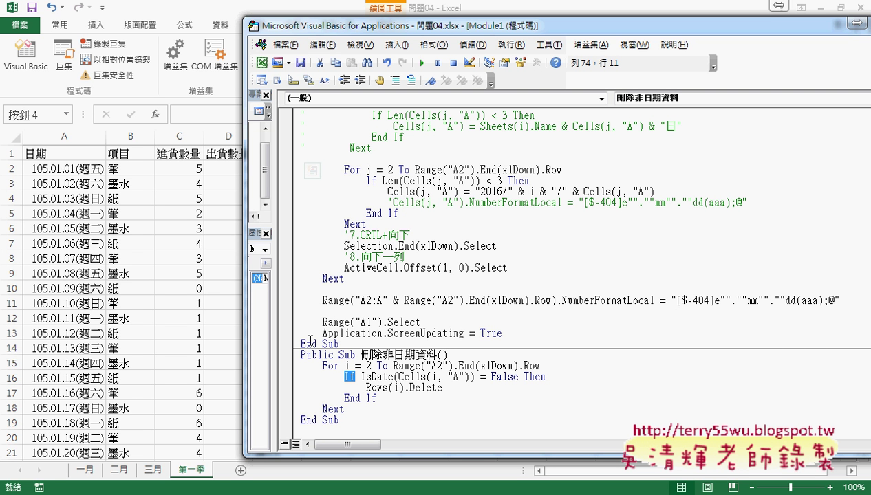
pyautogui.click(394, 377)
pyautogui.moveTo(394, 378); pyautogui.dragTo(362, 378)
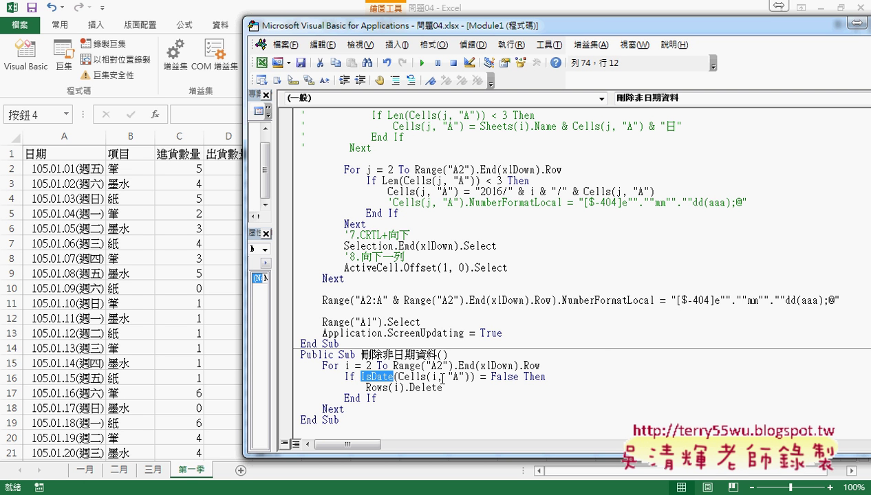
pyautogui.moveTo(399, 377); pyautogui.dragTo(468, 377)
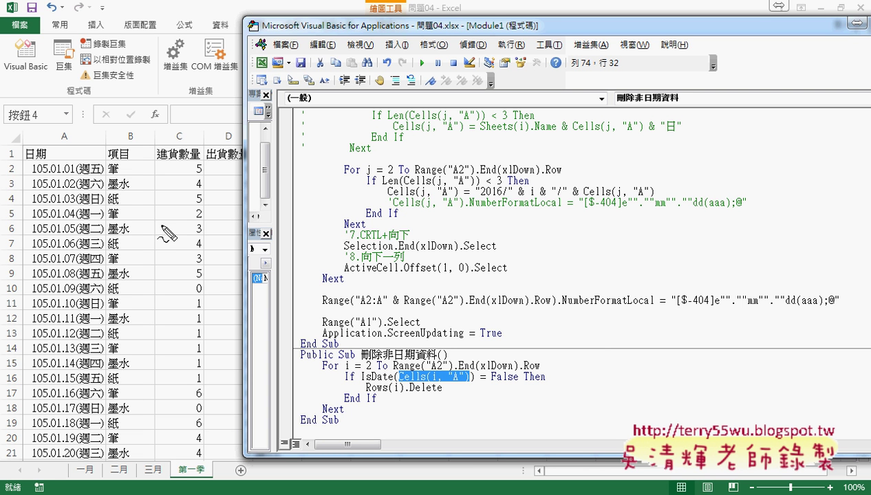
pyautogui.moveTo(103, 177)
pyautogui.mouseDown()
pyautogui.moveTo(70, 185)
pyautogui.moveTo(417, 374)
pyautogui.moveTo(411, 379)
pyautogui.moveTo(427, 355)
pyautogui.mouseUp()
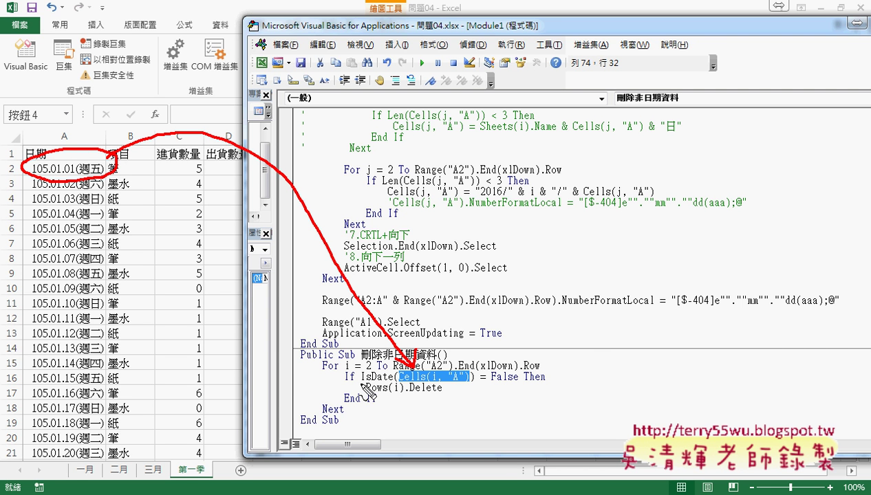
pyautogui.moveTo(360, 387); pyautogui.dragTo(385, 386)
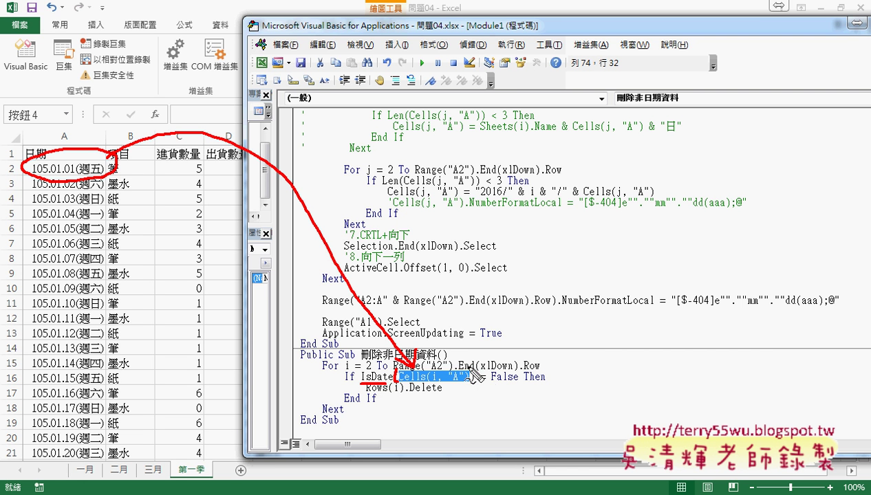
pyautogui.moveTo(470, 368); pyautogui.dragTo(470, 390)
pyautogui.moveTo(404, 367); pyautogui.dragTo(403, 386)
pyautogui.moveTo(485, 385); pyautogui.dragTo(516, 388)
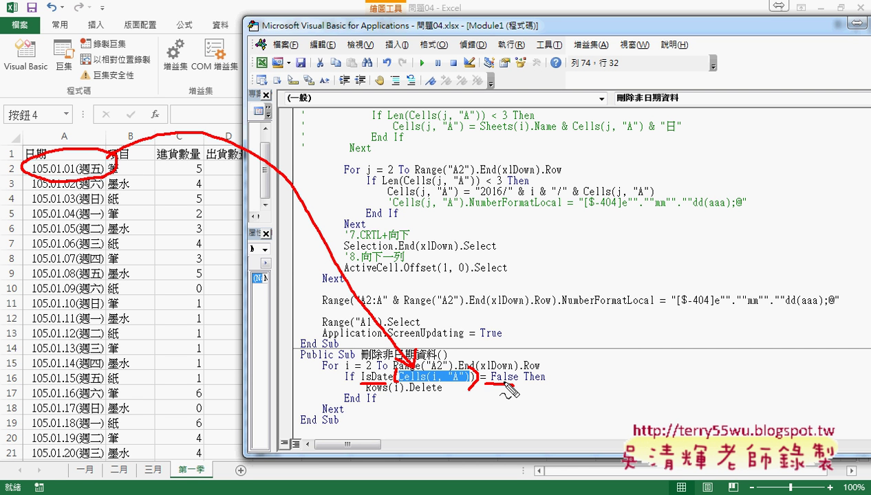
pyautogui.press('Escape')
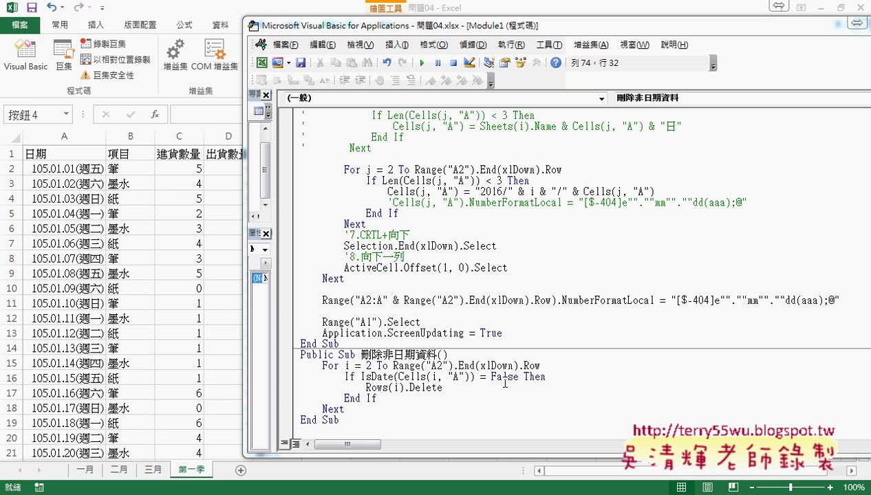
# Highlight parts of the Rows(i).Delete line, then move the VBA editor right to reveal 出貨數量 and 人員.
pyautogui.click(351, 366)
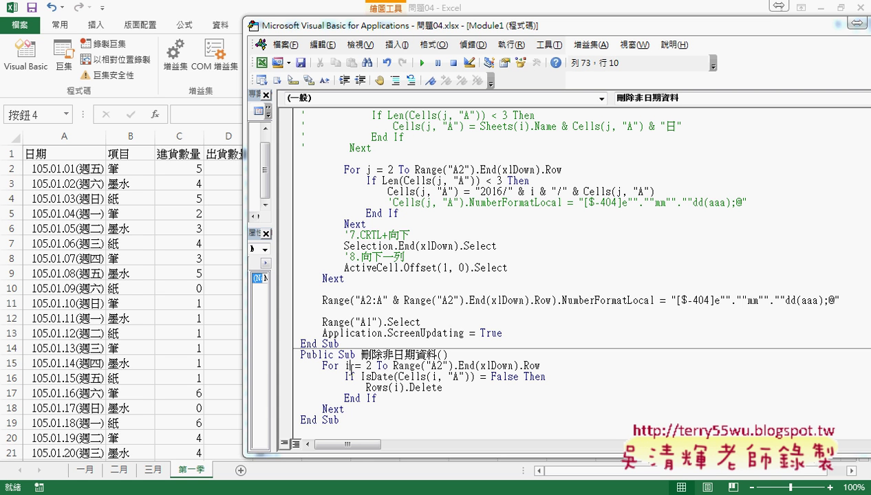
pyautogui.doubleClick(395, 387)
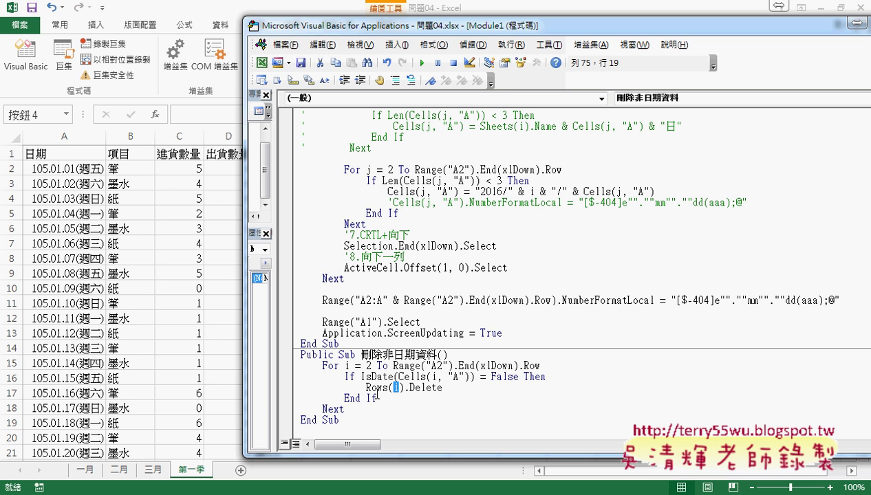
pyautogui.moveTo(365, 388); pyautogui.dragTo(390, 391)
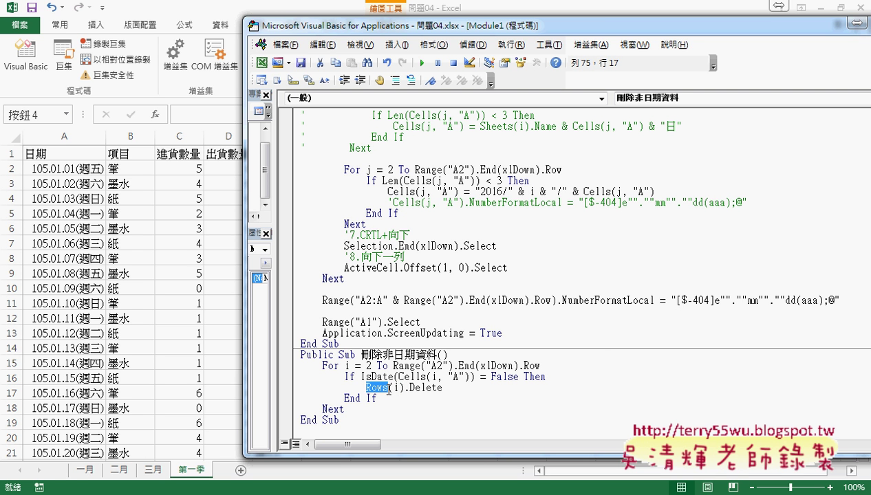
pyautogui.moveTo(403, 390)
pyautogui.mouseDown()
pyautogui.moveTo(372, 390)
pyautogui.moveTo(445, 389)
pyautogui.mouseUp()
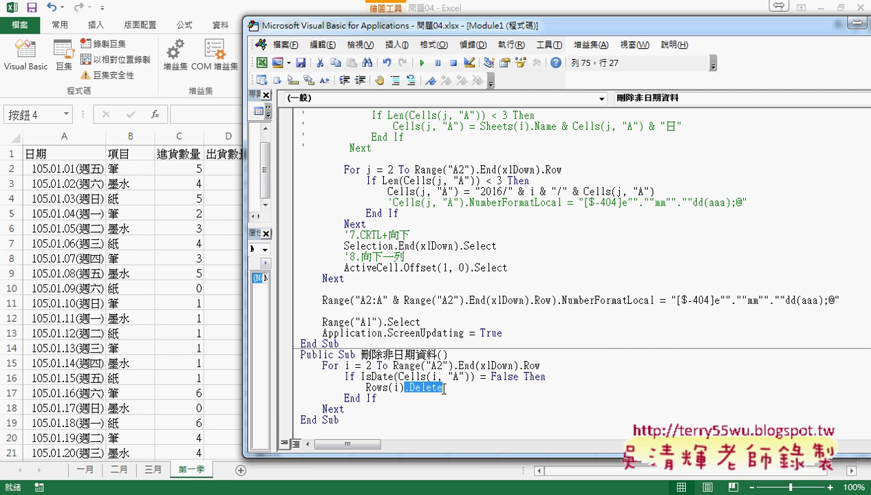
pyautogui.doubleClick(395, 388)
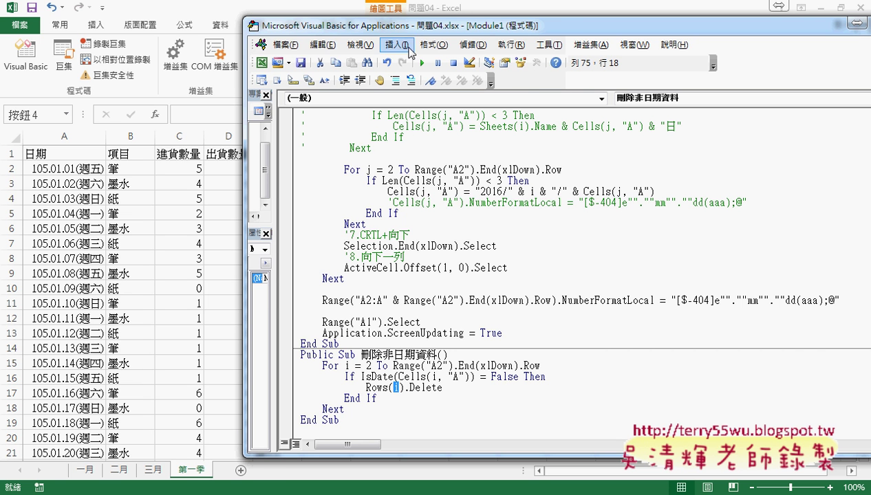
pyautogui.moveTo(414, 30); pyautogui.dragTo(521, 25)
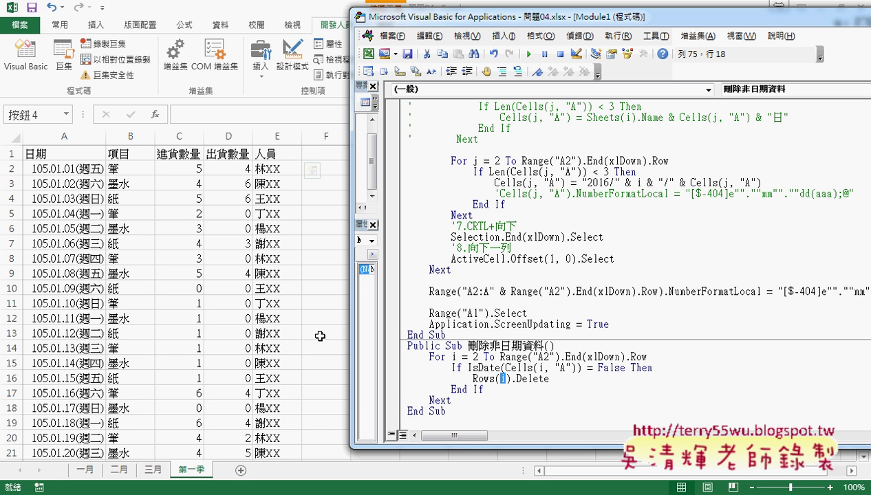
# Select IsDate in the 刪除非日期資料 code and open its F1 help page.
pyautogui.click(517, 363)
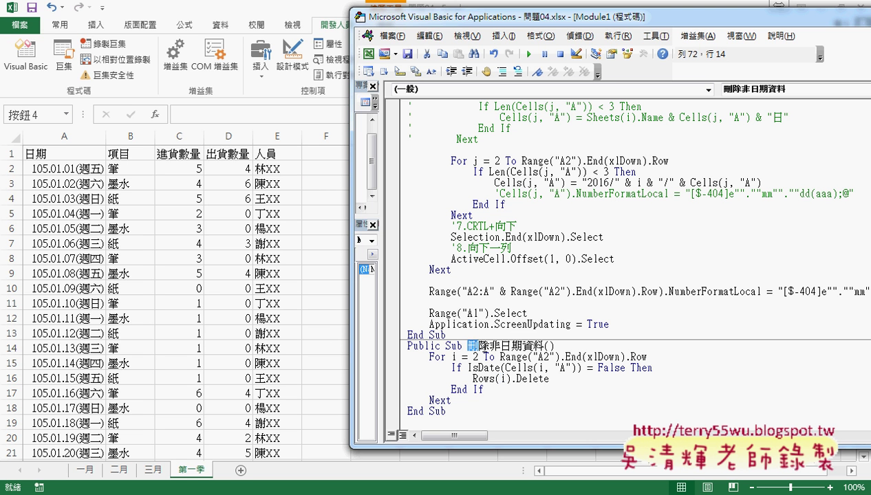
pyautogui.moveTo(469, 346); pyautogui.dragTo(544, 347)
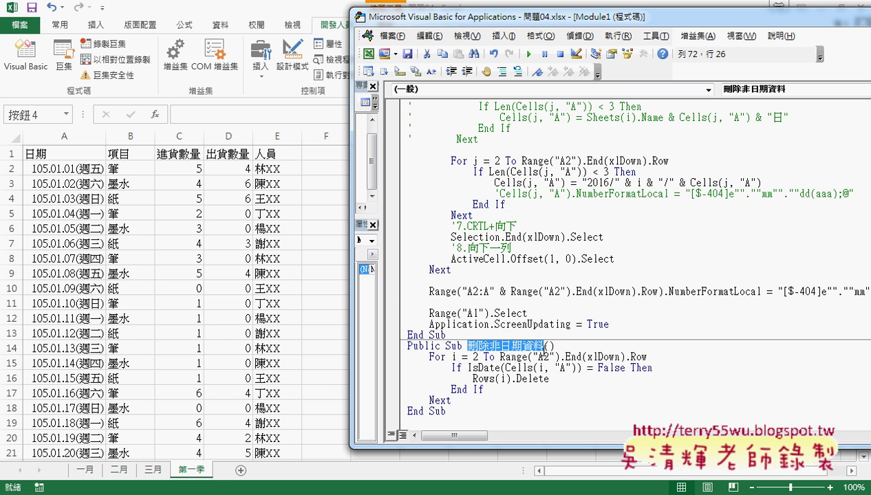
pyautogui.moveTo(468, 368); pyautogui.dragTo(501, 368)
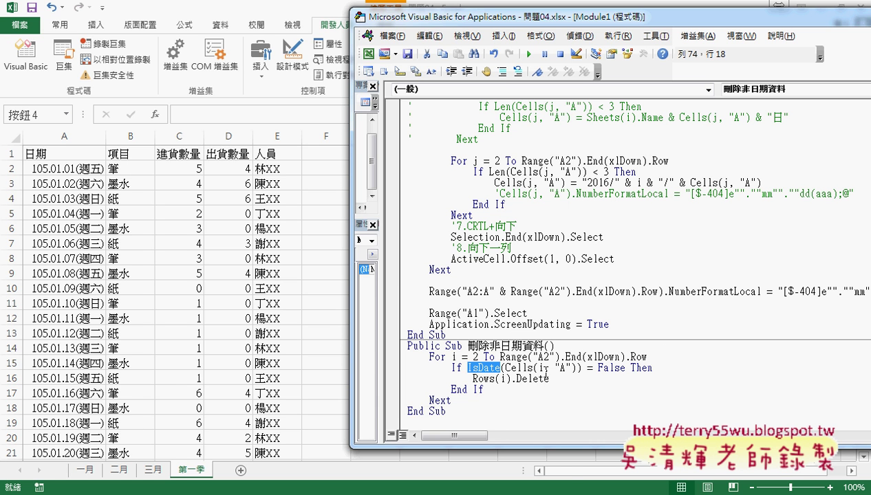
pyautogui.press('F1')
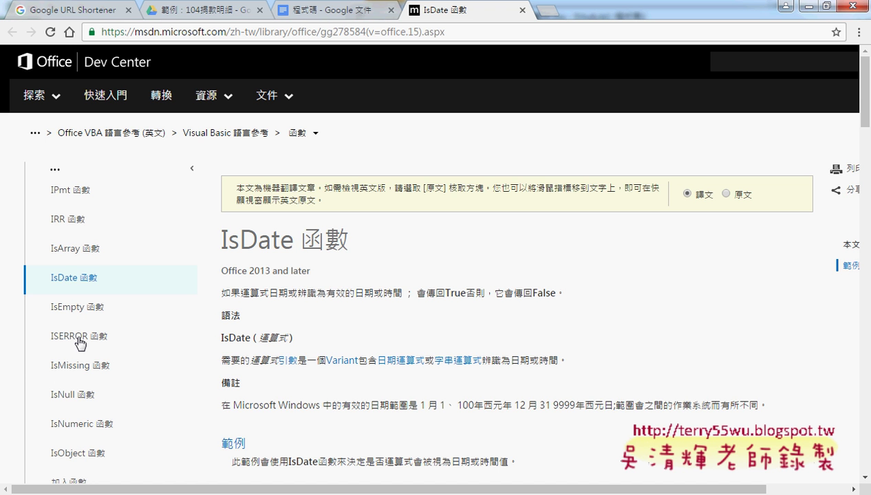
# Read the IsDate help, open the IsNumeric reference, then switch to the 程式碼 Google document.
pyautogui.scroll(-1, 157, 374)
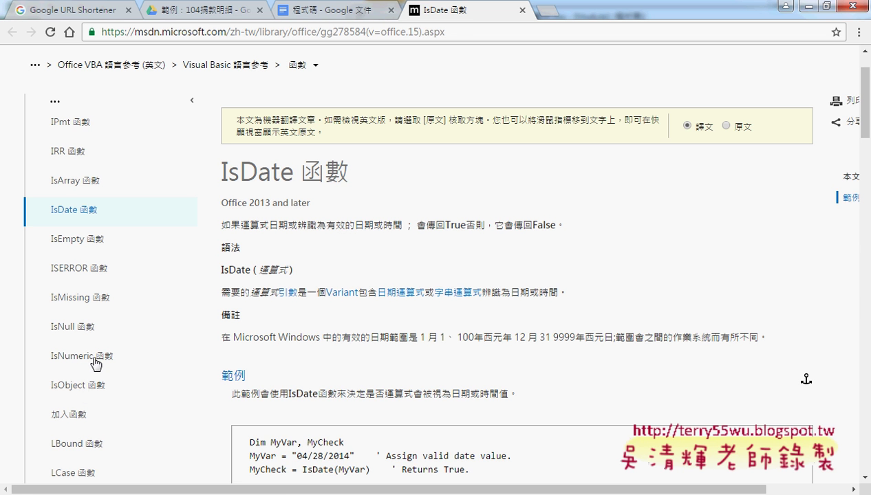
pyautogui.click(88, 361)
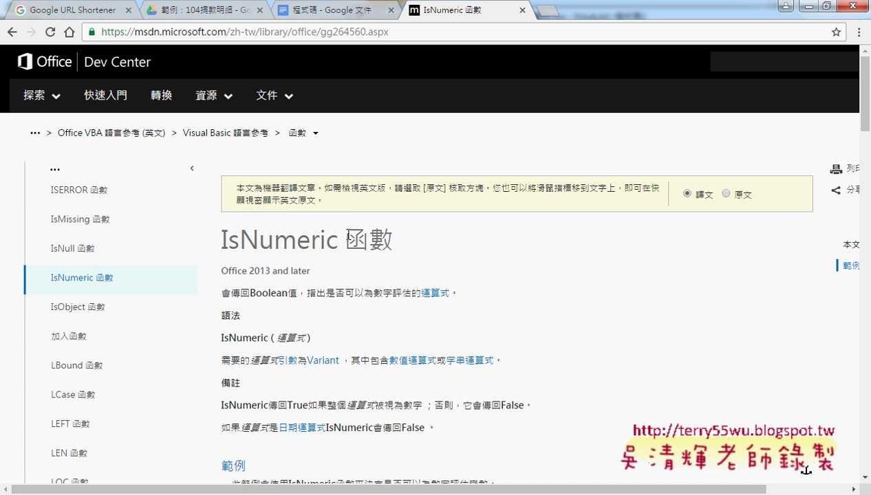
pyautogui.click(808, 7)
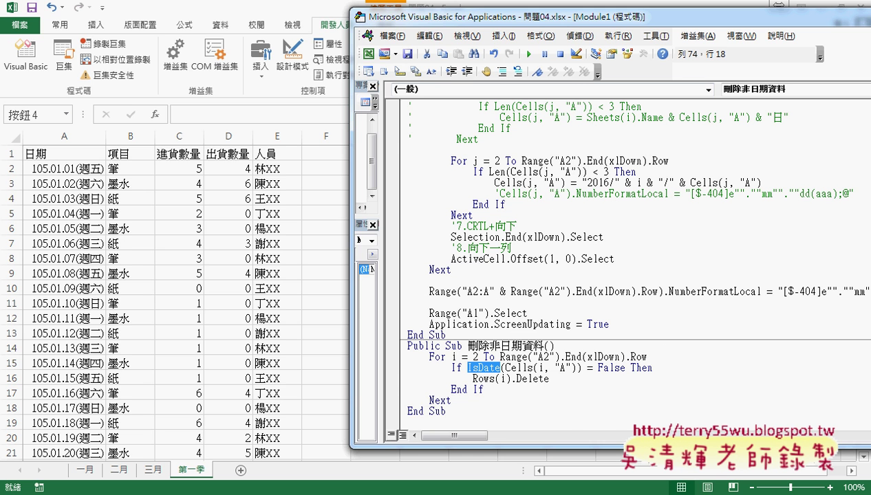
pyautogui.hotkey('alt', 'Tab')
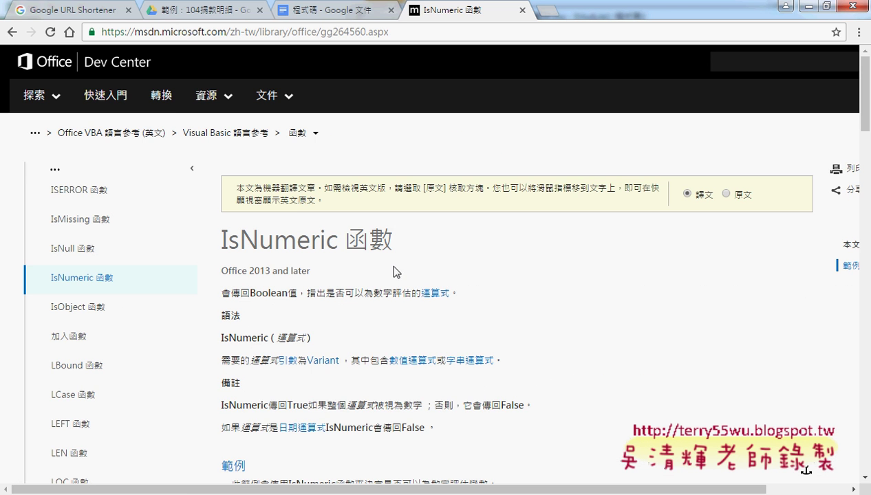
pyautogui.click(327, 13)
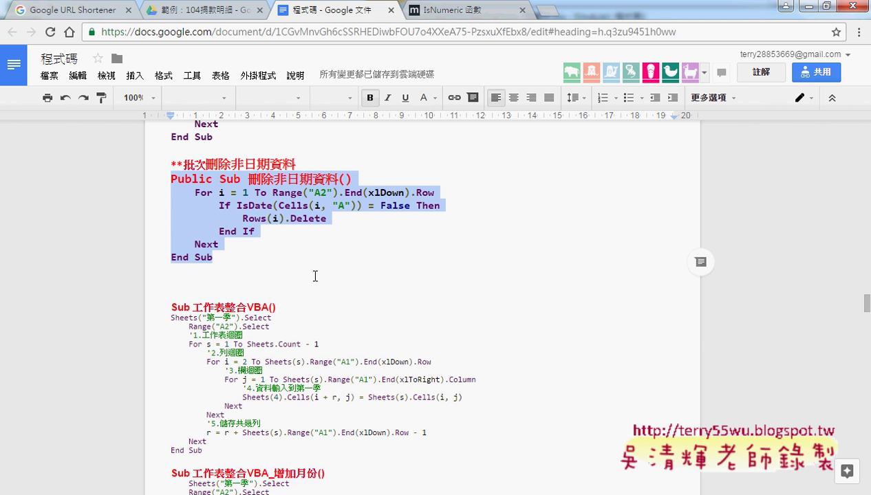
# Scroll the 程式碼 Google Docs notes back to the top of the document.
pyautogui.scroll(1, 315, 276)
pyautogui.click(205, 231)
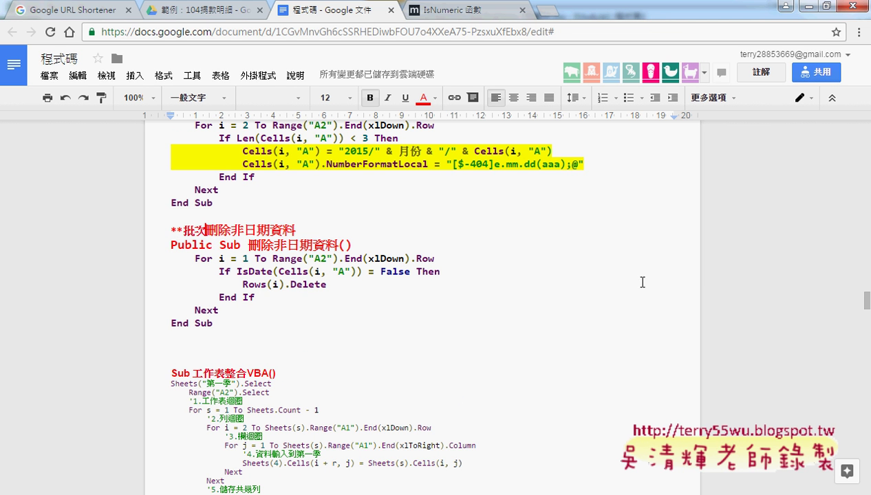
pyautogui.moveTo(867, 301); pyautogui.dragTo(867, 131)
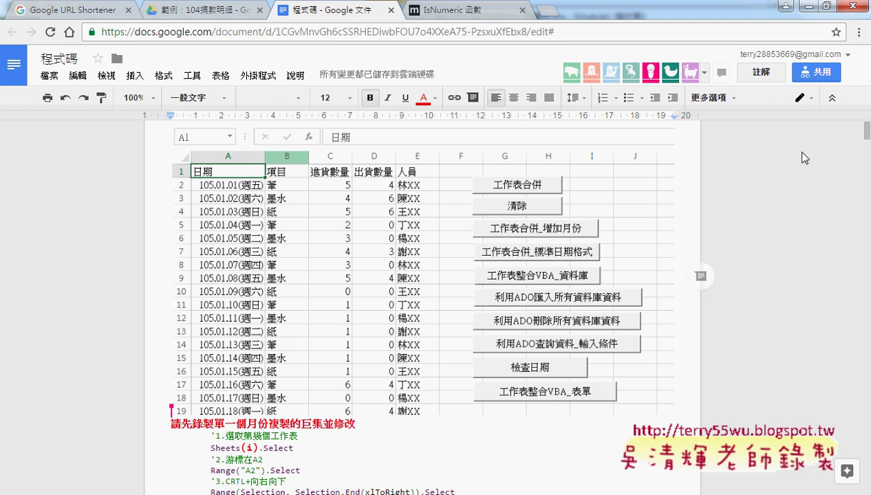
# Hide the browser and browse to the XAMPP563 folder on drive D:.
pyautogui.click(811, 7)
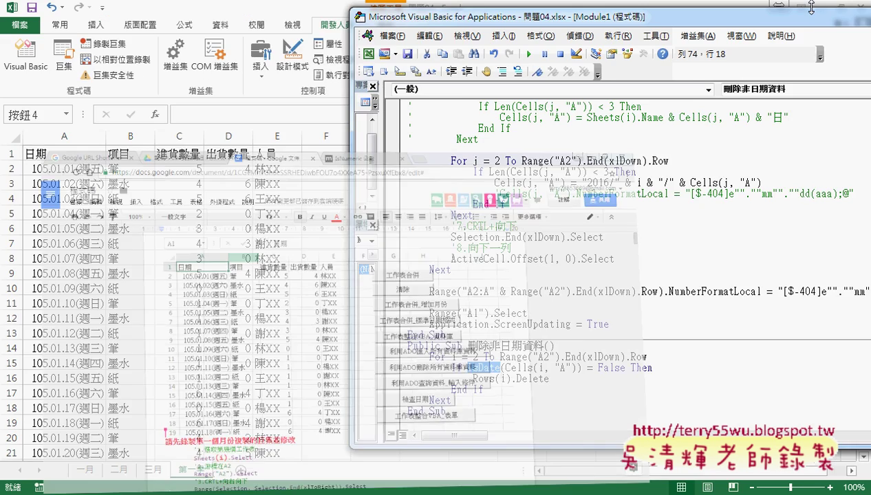
pyautogui.moveTo(720, 40); pyautogui.dragTo(723, 39)
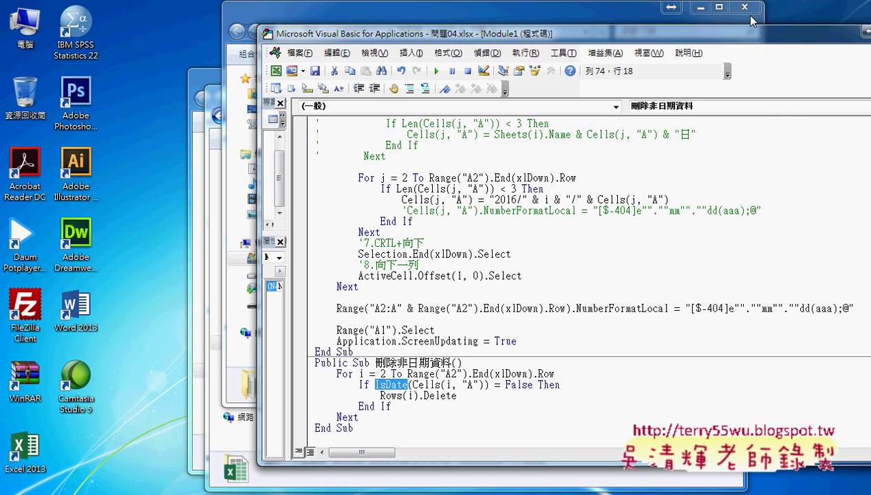
pyautogui.doubleClick(596, 131)
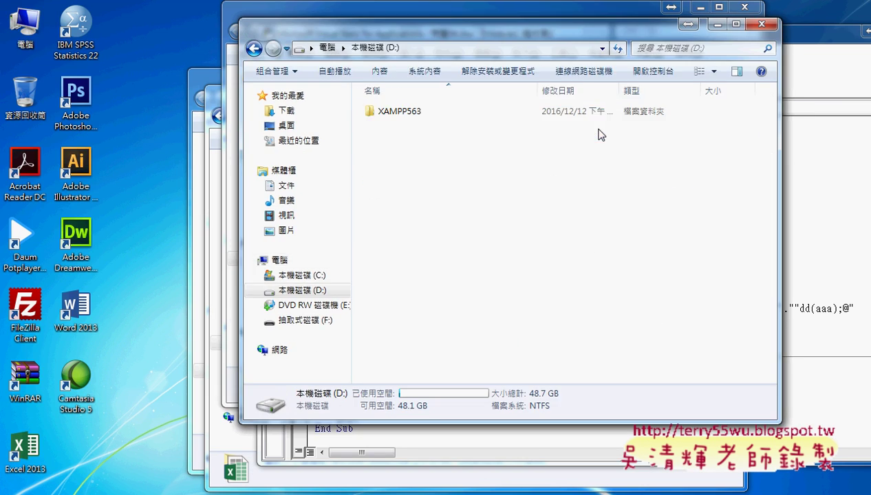
pyautogui.doubleClick(390, 112)
pyautogui.scroll(-2, 393, 113)
pyautogui.scroll(-2, 436, 267)
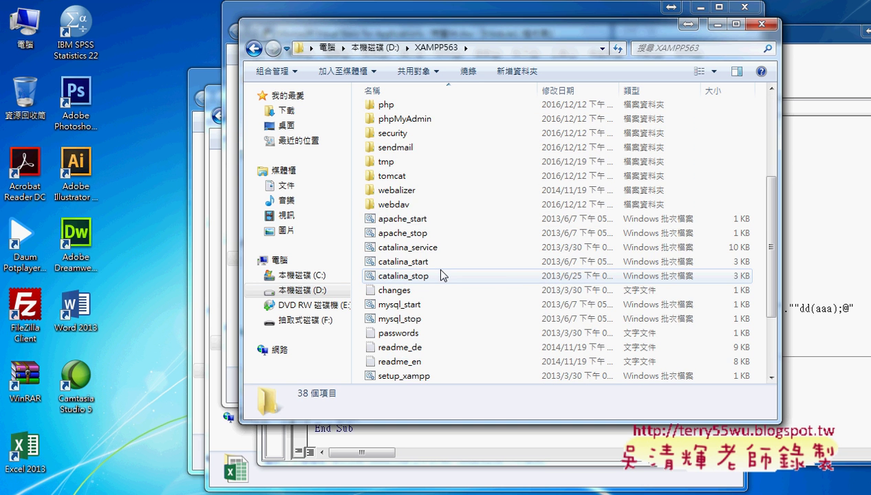
pyautogui.scroll(-2, 461, 313)
# Run the setup_xampp script despite the warning, then close its command prompt.
pyautogui.click(400, 333)
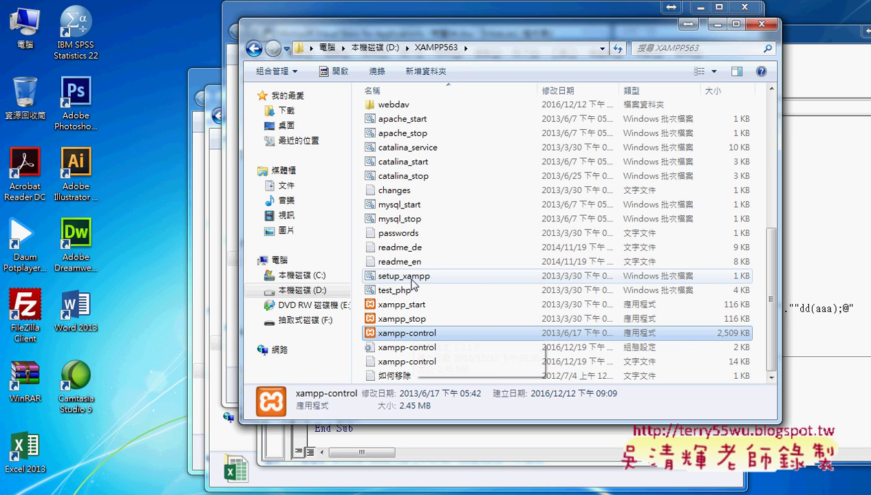
pyautogui.doubleClick(412, 276)
pyautogui.click(466, 266)
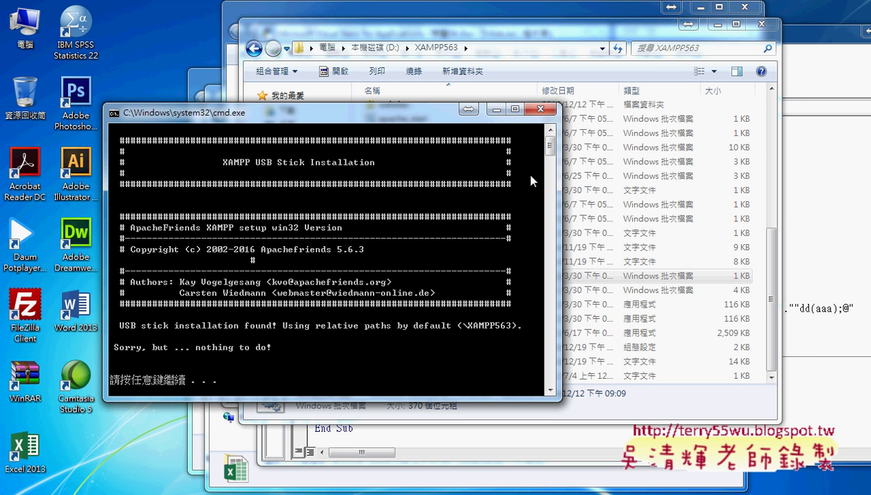
pyautogui.click(541, 109)
# Launch XAMPP Control Panel, start Apache and MySQL, and open MySQL's Admin page.
pyautogui.doubleClick(413, 333)
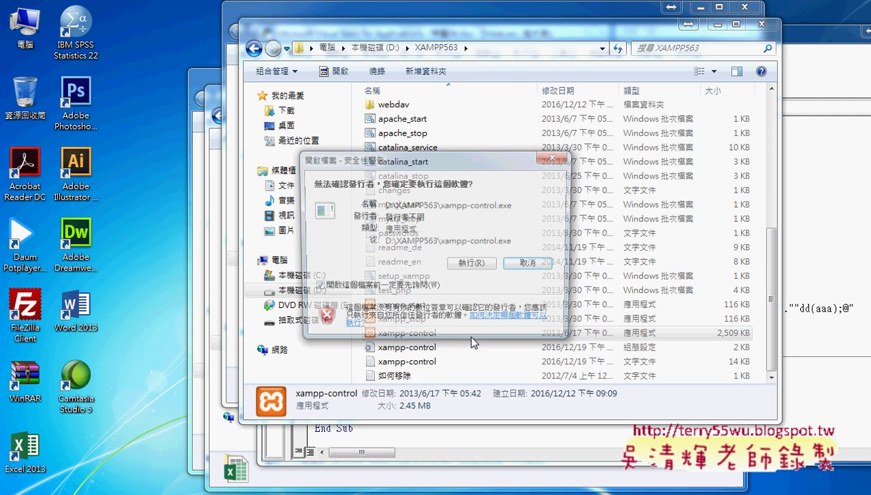
pyautogui.click(482, 265)
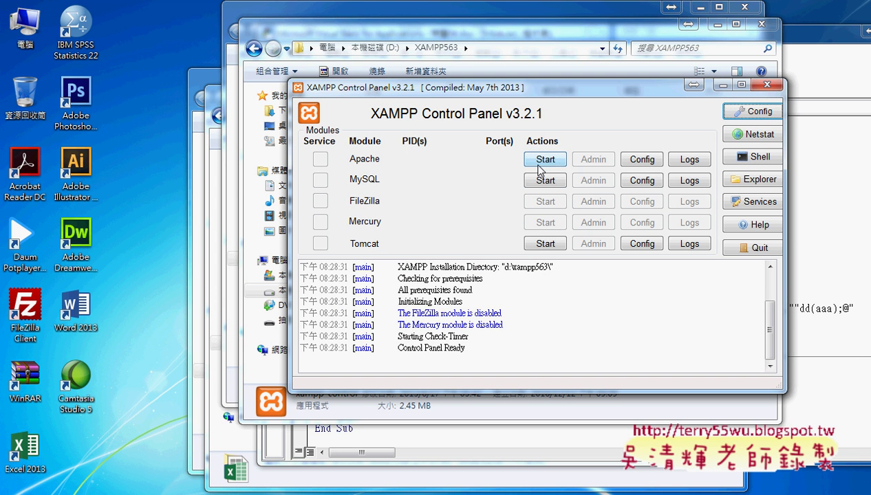
pyautogui.click(536, 160)
pyautogui.click(540, 179)
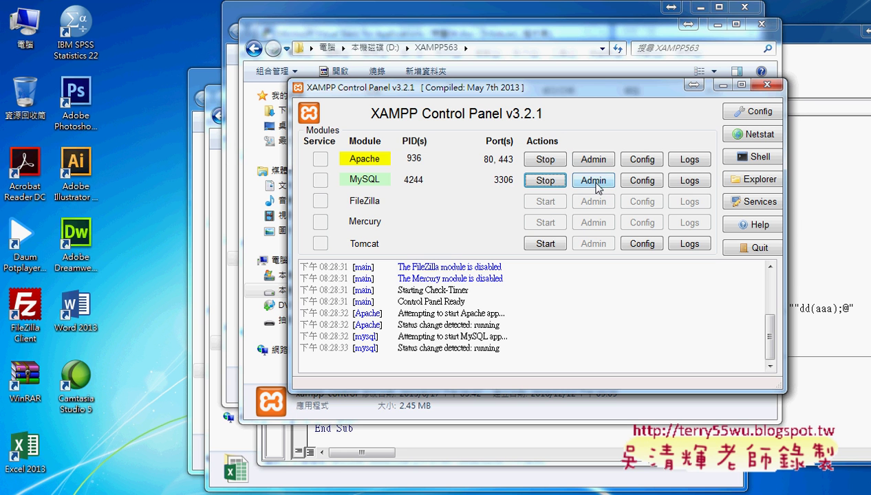
pyautogui.click(596, 184)
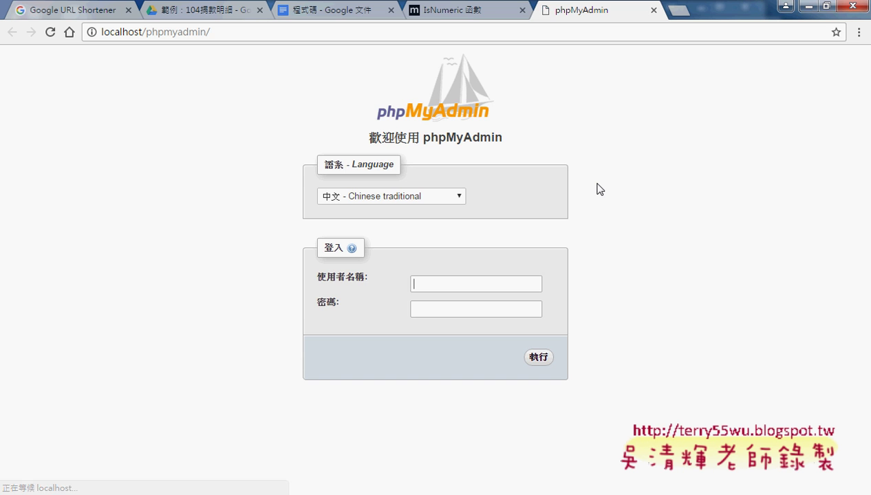
# Log in to phpMyAdmin with the root username and password, letting the browser save it.
pyautogui.click(450, 284)
pyautogui.write('ro')
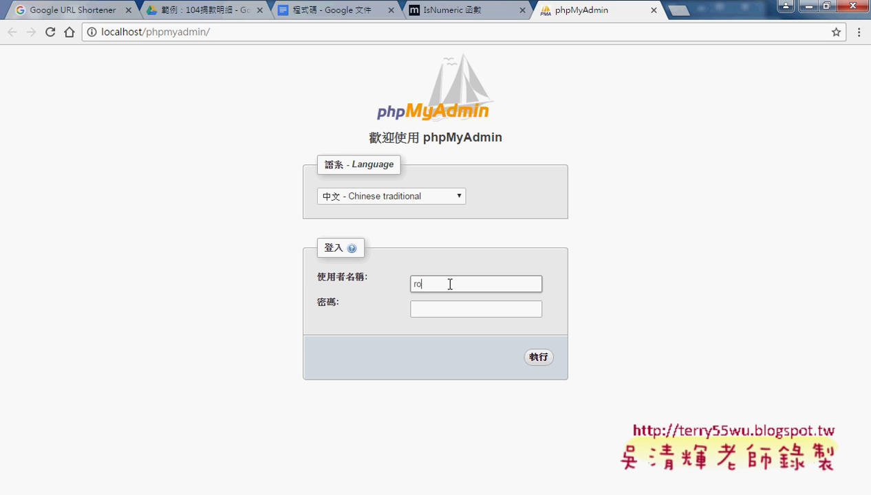
pyautogui.write('ot')
pyautogui.press('Tab')
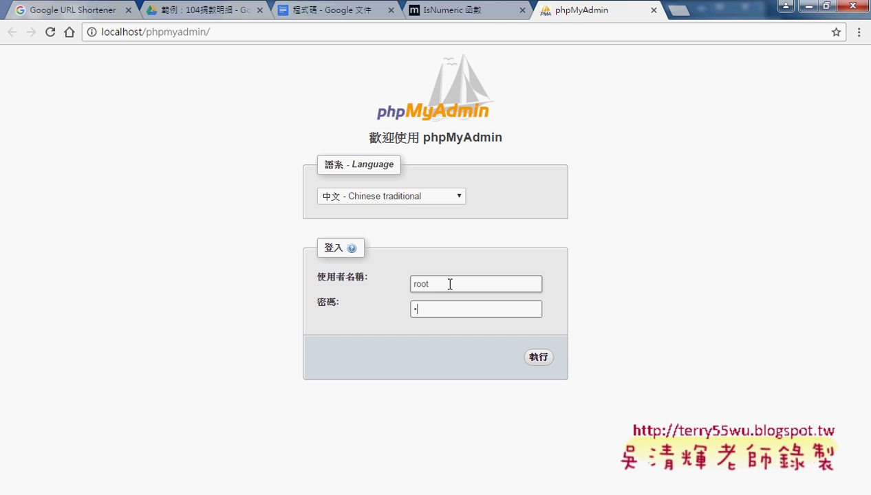
pyautogui.press('Return')
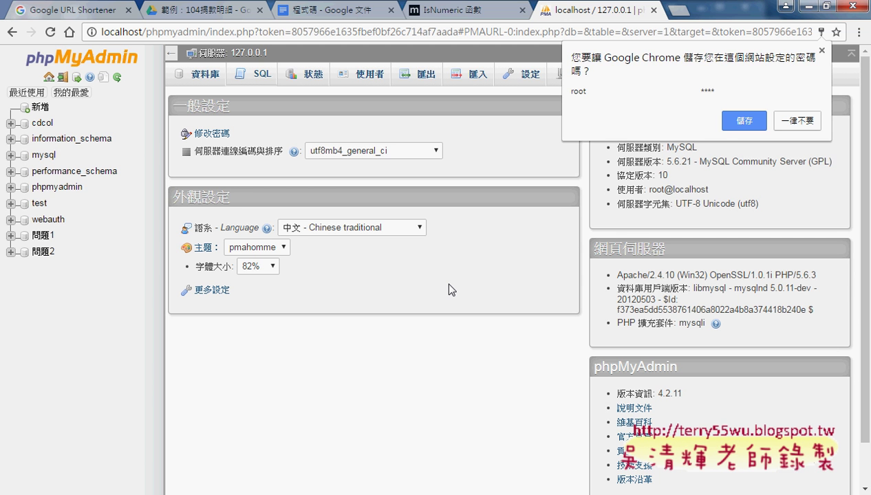
pyautogui.click(731, 121)
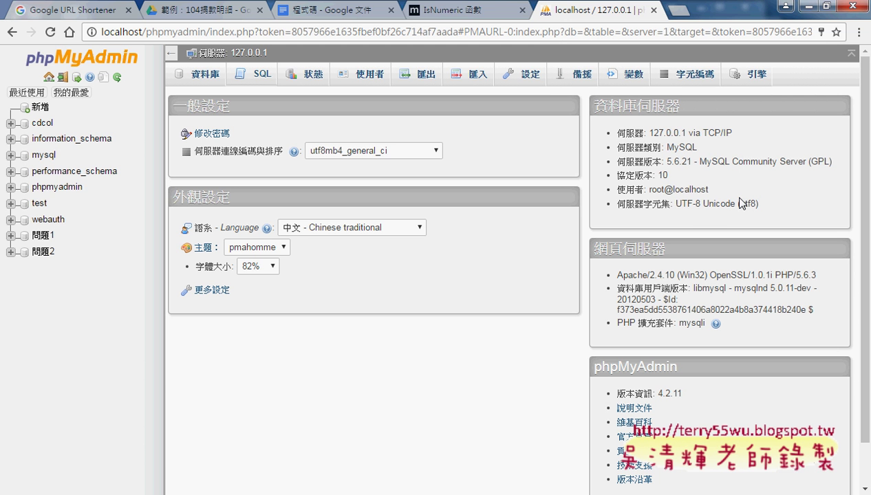
# Open phpMyAdmin's 資料庫 list, then bring the 問題04 Excel workbook to the front.
pyautogui.moveTo(724, 204); pyautogui.dragTo(763, 207)
pyautogui.click(686, 204)
pyautogui.click(209, 76)
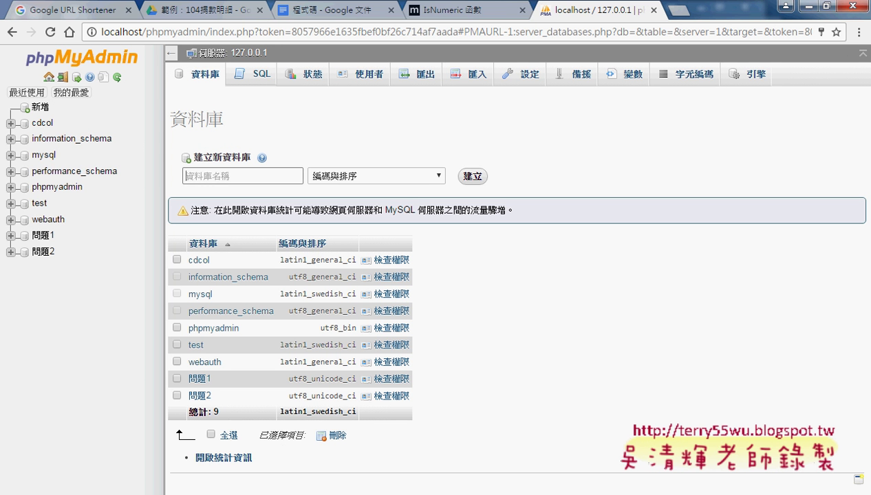
pyautogui.moveTo(191, 490)
pyautogui.click(120, 451)
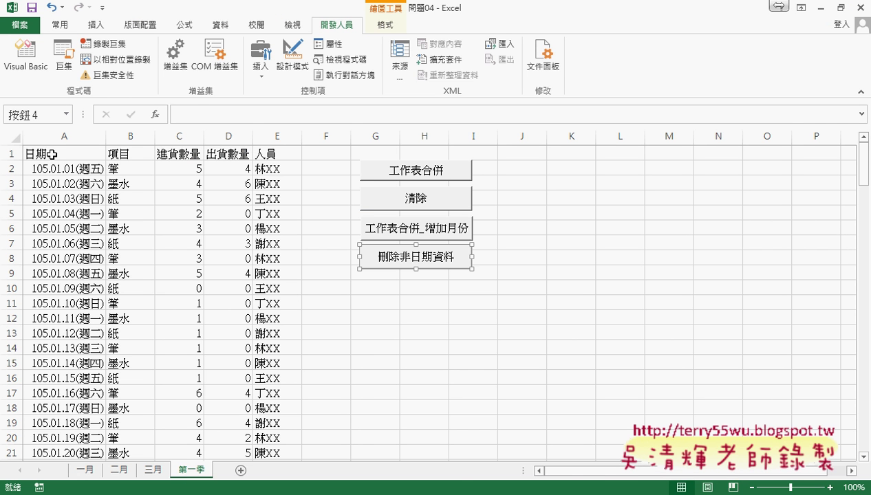
# Inspect columns A–E and the A2 date on 第一季, then switch to the 一月 sheet.
pyautogui.moveTo(68, 137); pyautogui.dragTo(282, 132)
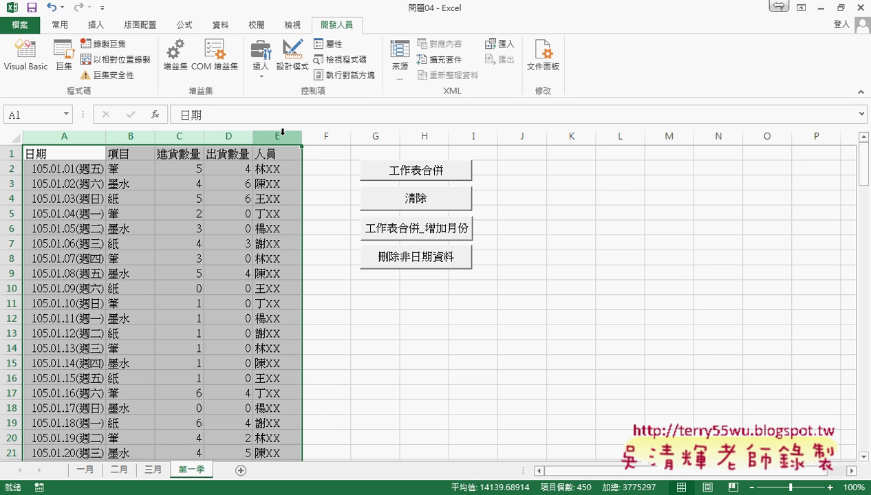
pyautogui.click(68, 169)
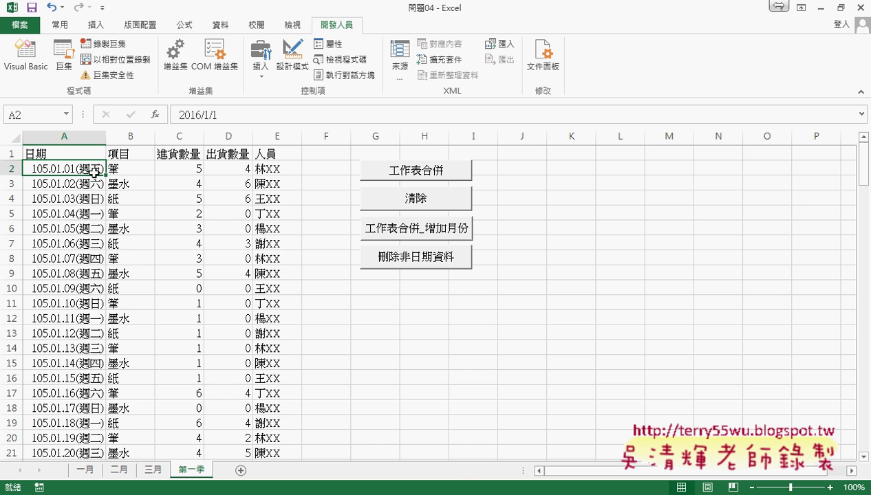
pyautogui.click(50, 133)
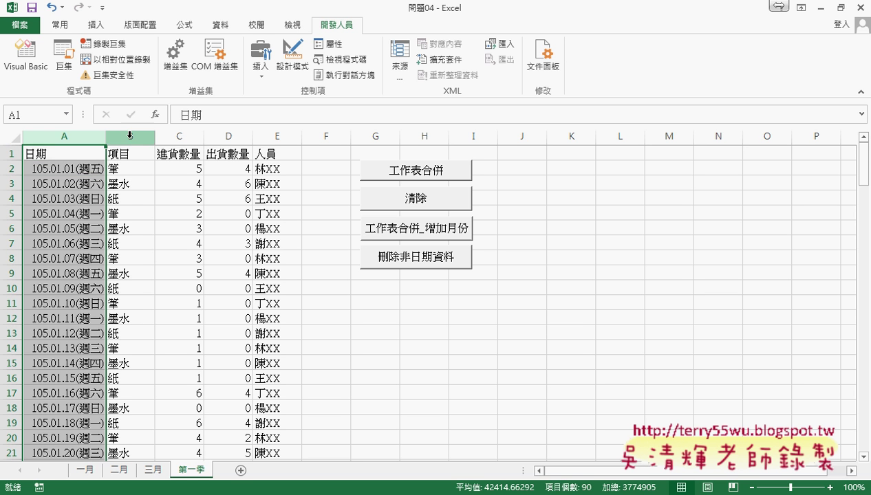
pyautogui.click(130, 134)
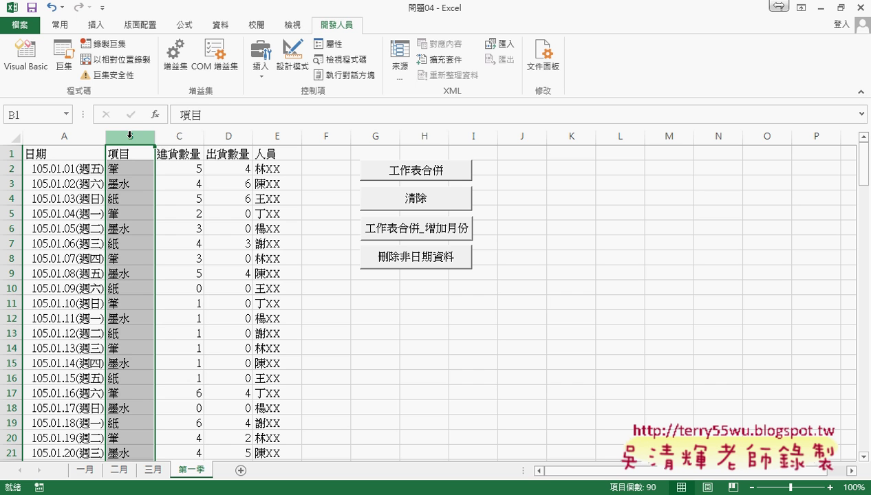
pyautogui.click(177, 135)
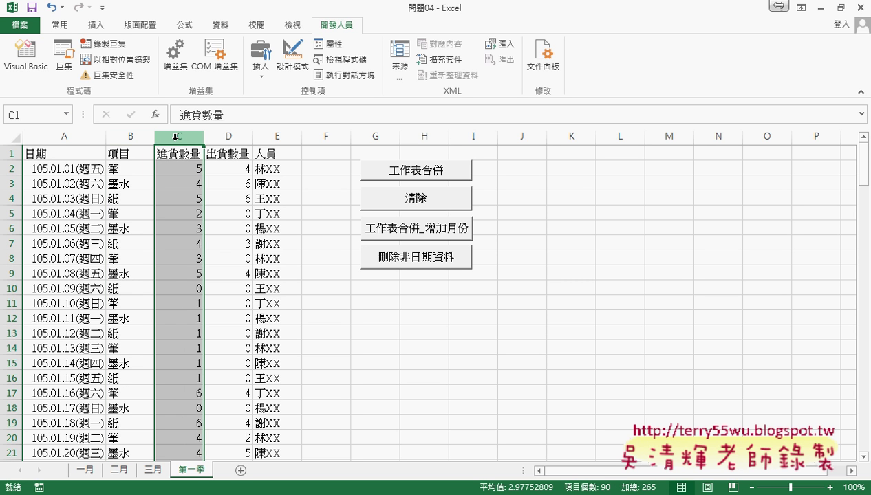
pyautogui.click(227, 135)
pyautogui.click(275, 136)
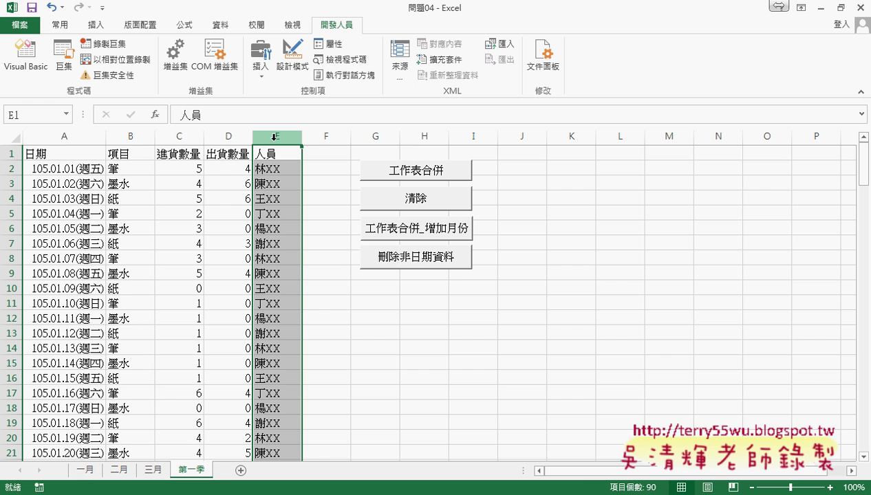
pyautogui.click(86, 470)
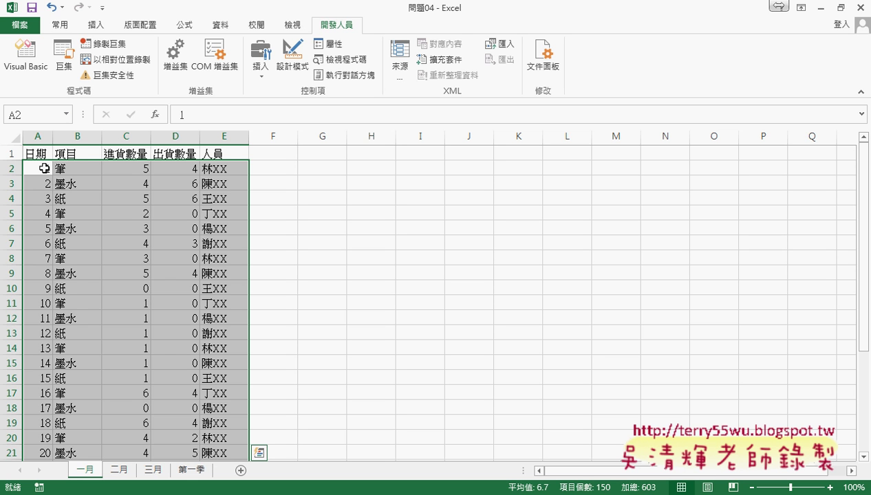
# Clear the selection on 一月 and return to the 第一季 sheet.
pyautogui.click(44, 168)
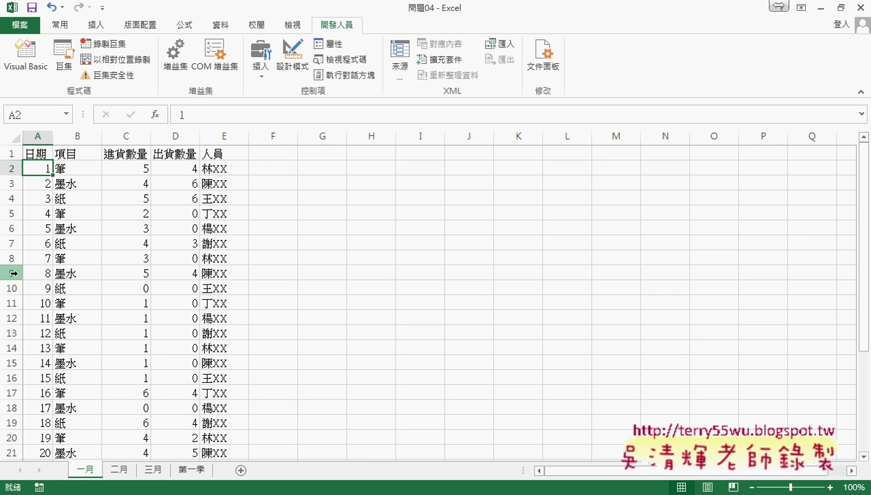
pyautogui.click(192, 470)
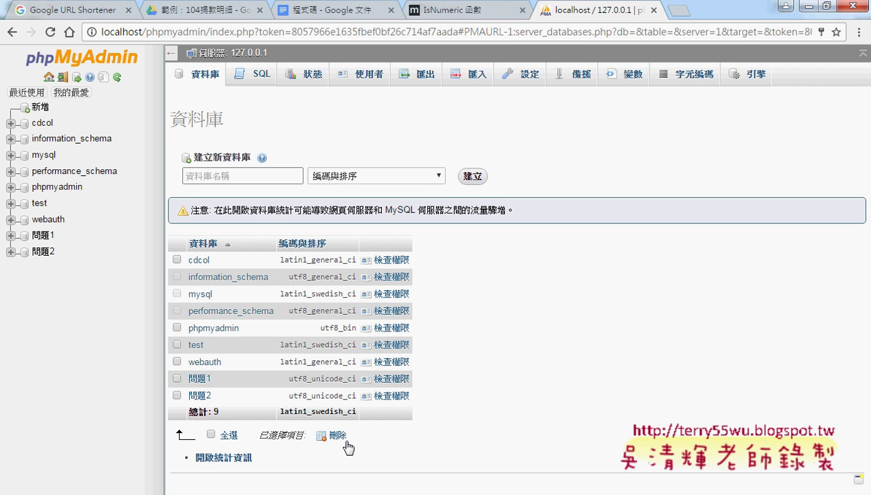
# Focus phpMyAdmin's new database name field, then minimize and restore the browser window.
pyautogui.click(225, 175)
pyautogui.click(786, 7)
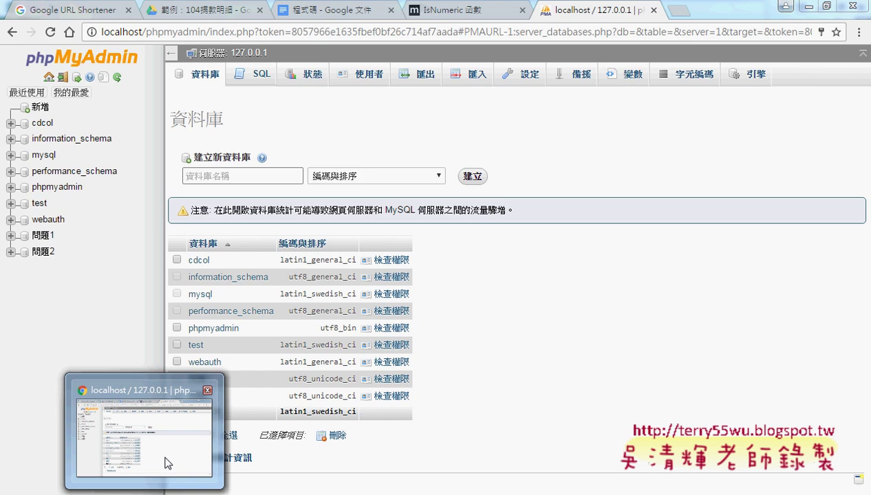
pyautogui.click(170, 462)
# Download 範例：104捐款明細.xlsx from the Drive example folder and open its download options.
pyautogui.click(207, 11)
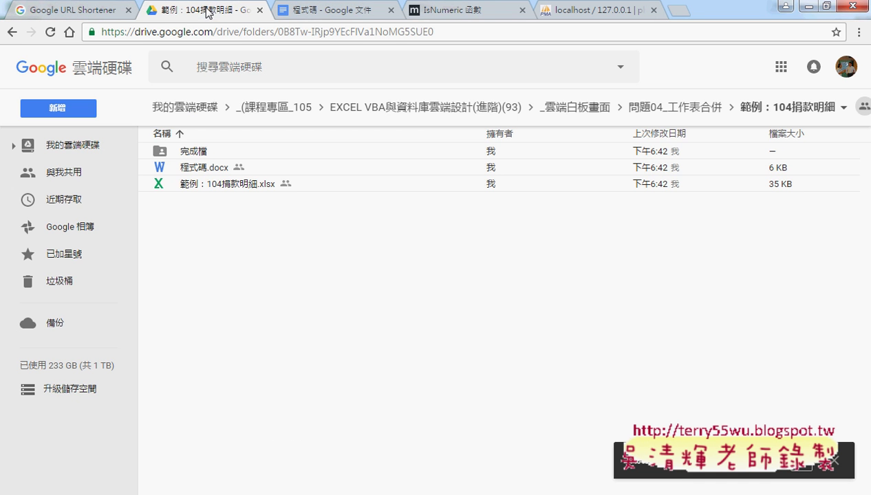
pyautogui.click(217, 192)
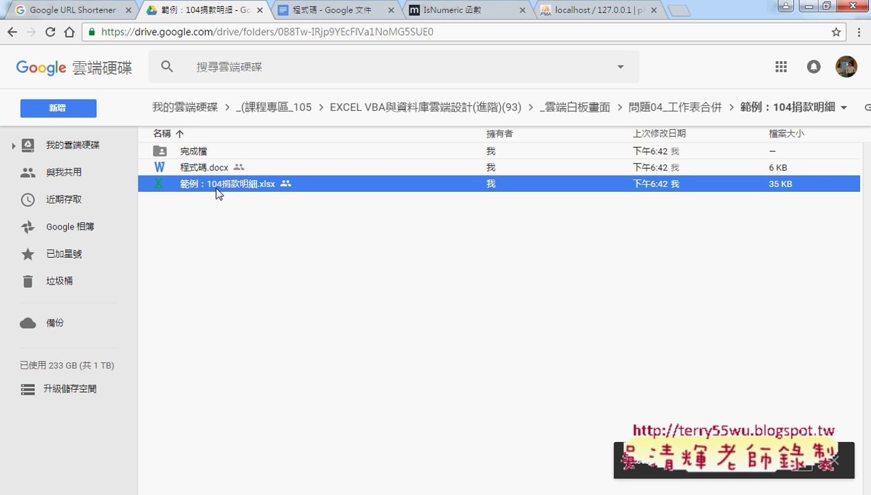
pyautogui.rightClick(217, 192)
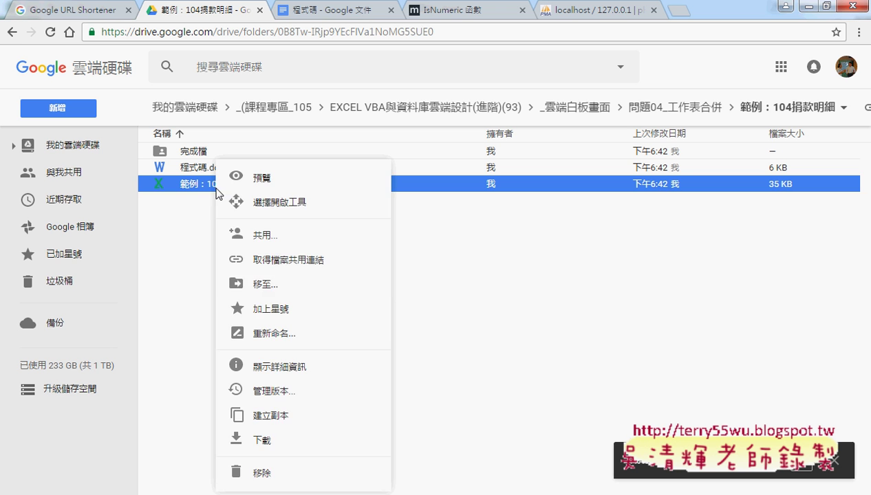
pyautogui.click(227, 441)
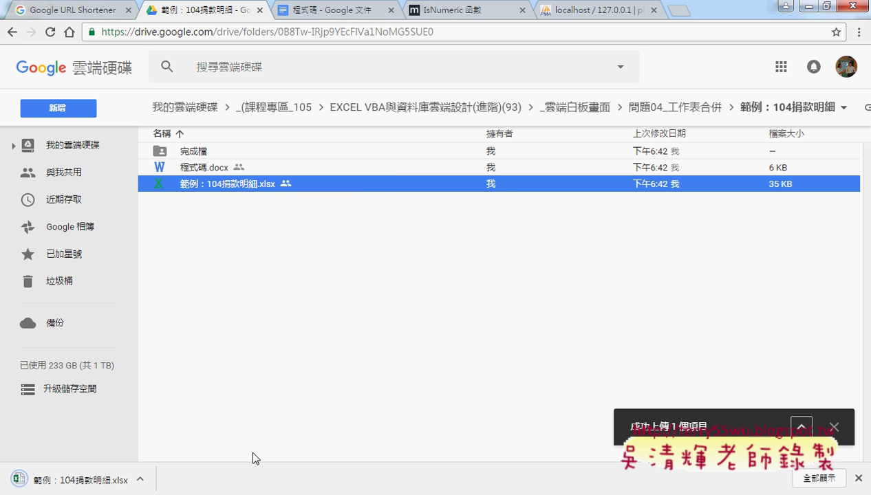
pyautogui.click(142, 481)
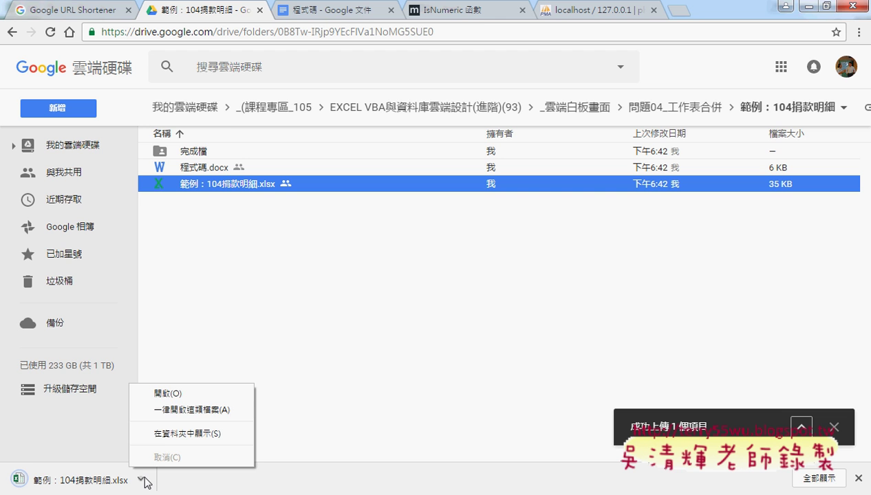
# Open the downloaded workbook with editing enabled, browse sheets 1, 12 and 總表, then select A3 on sheet 1.
pyautogui.click(171, 395)
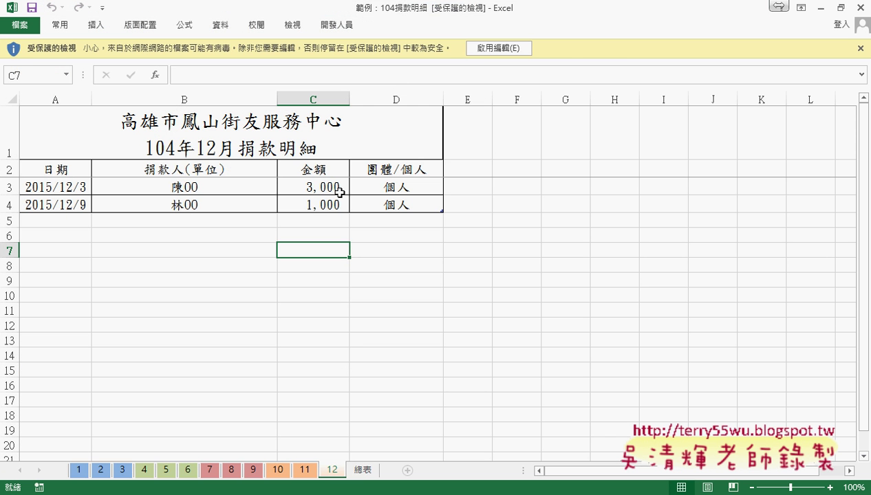
pyautogui.click(481, 50)
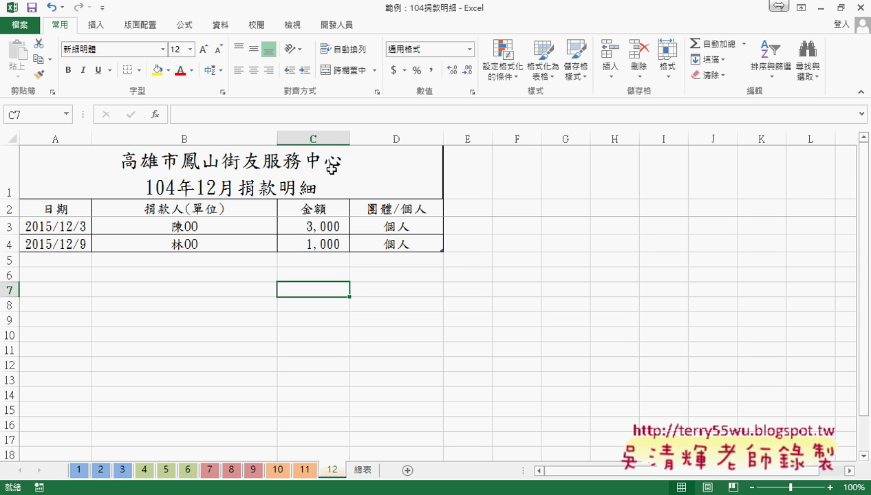
pyautogui.click(85, 471)
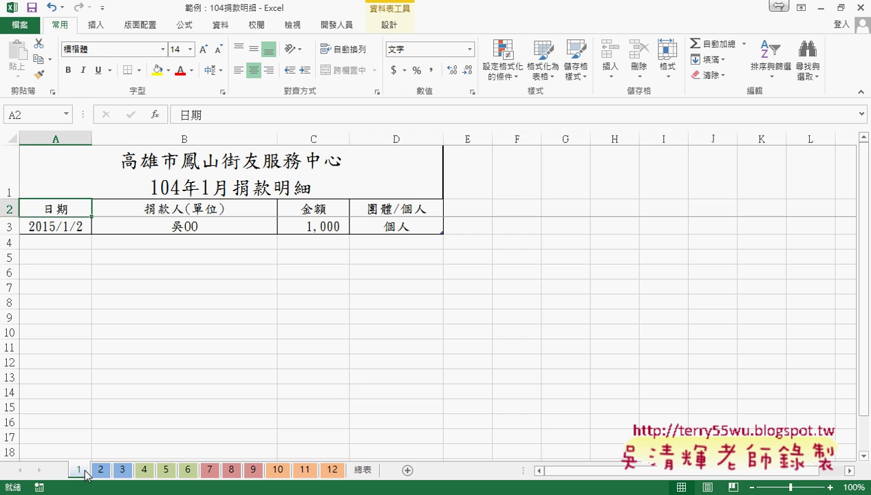
pyautogui.click(339, 471)
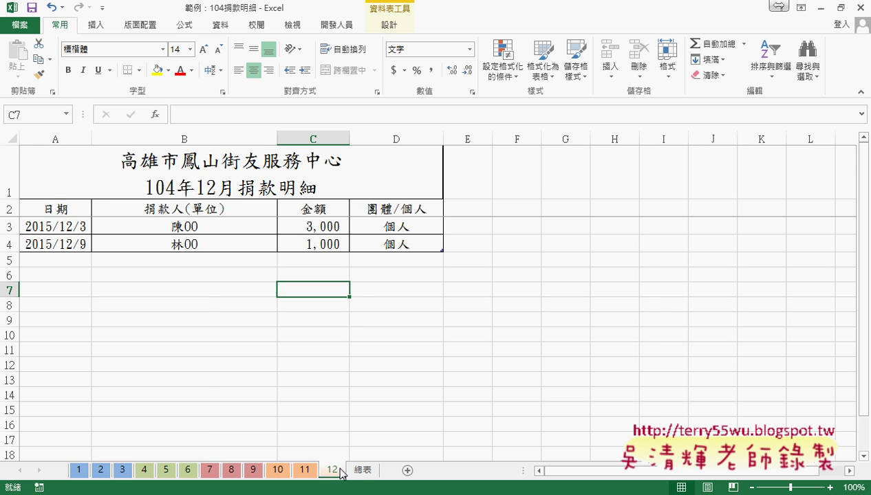
pyautogui.click(363, 472)
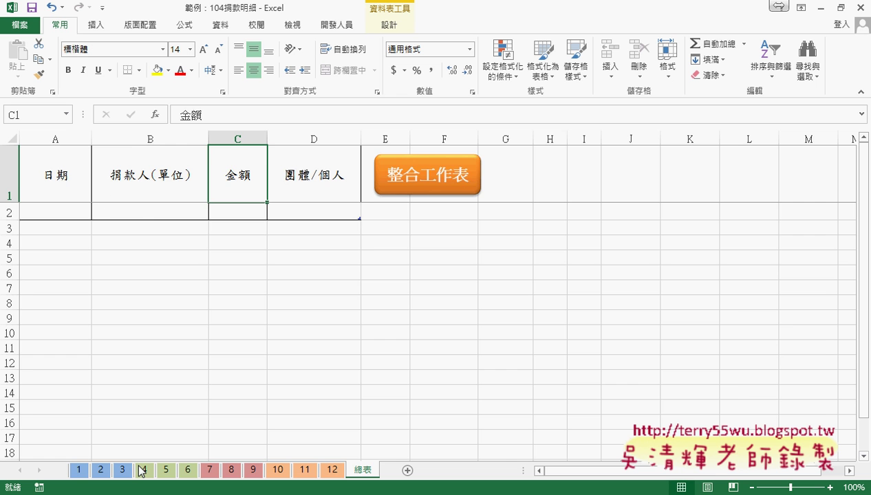
pyautogui.click(81, 472)
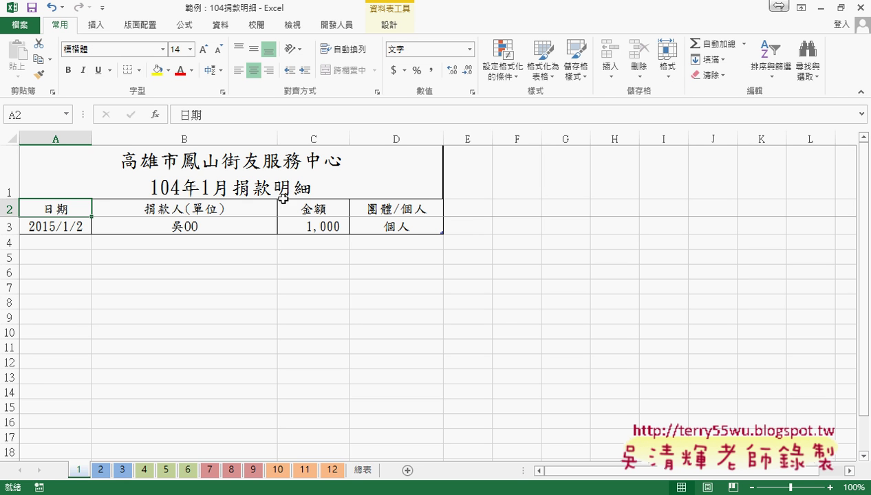
pyautogui.click(51, 225)
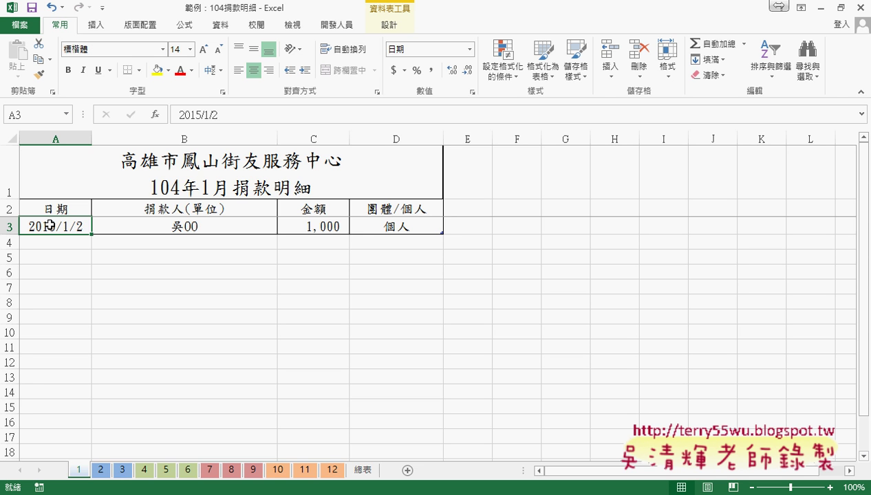
# Copy the January donation data, switch workbooks and back, then return to the sheet top.
pyautogui.hotkey('ctrl', 'shift', 'Right')
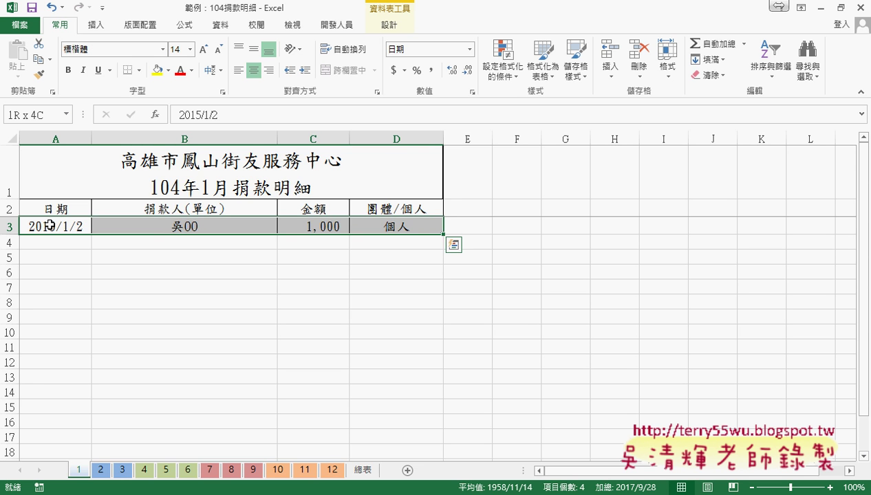
pyautogui.hotkey('ctrl', 'shift', 'Down')
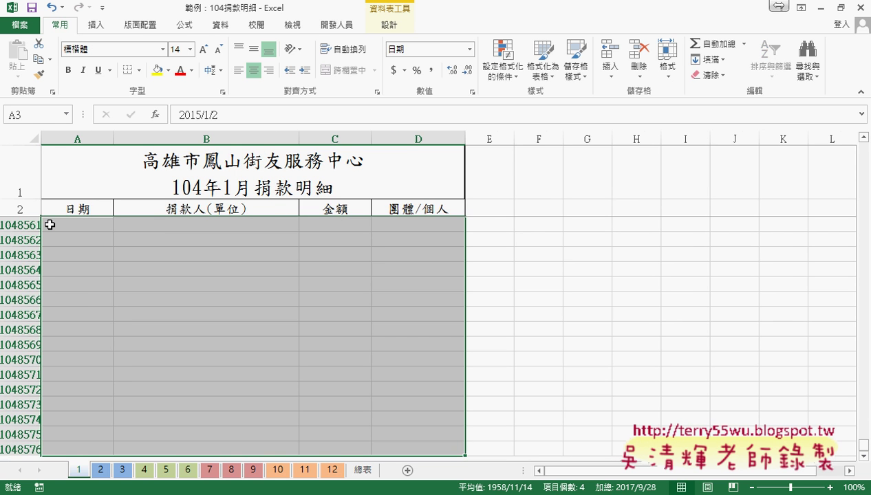
pyautogui.hotkey('ctrl', 'c')
pyautogui.hotkey('ctrl', 'Tab')
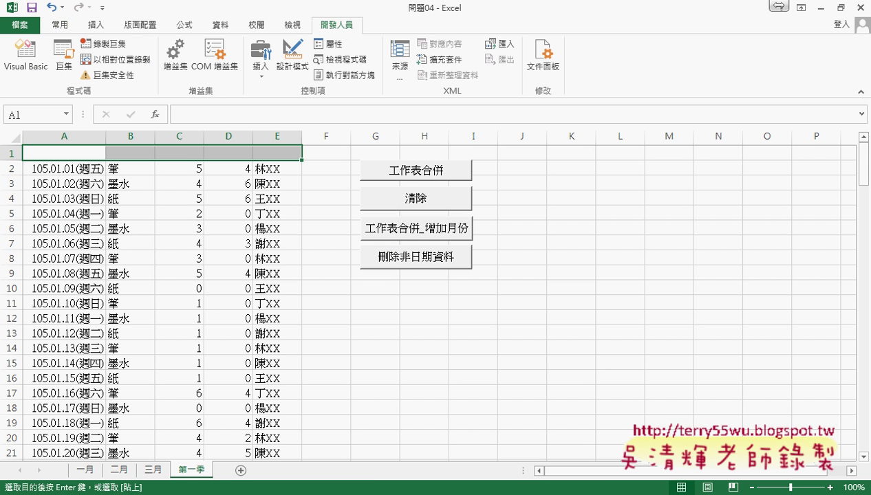
pyautogui.click(157, 494)
pyautogui.click(361, 456)
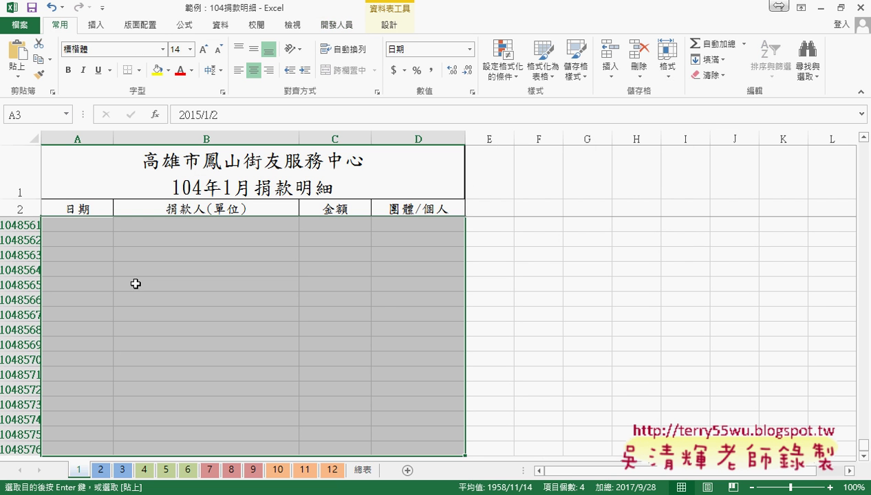
pyautogui.press('Up')
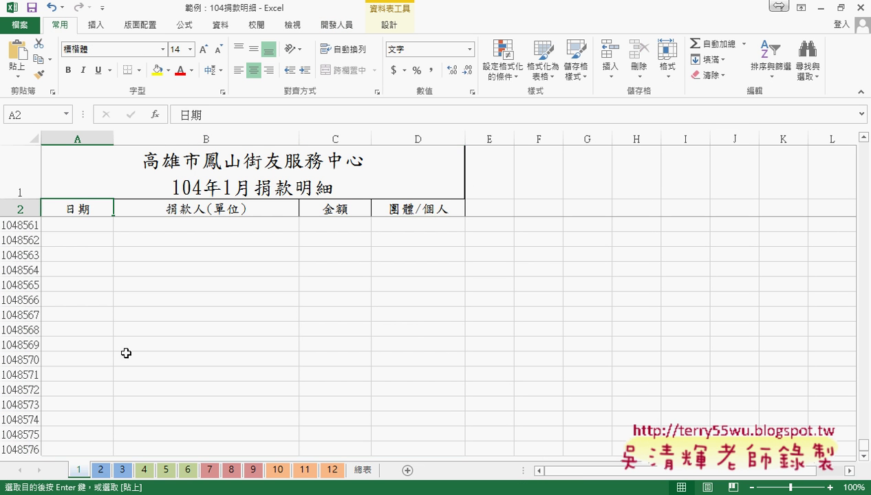
pyautogui.scroll(4, 324, 325)
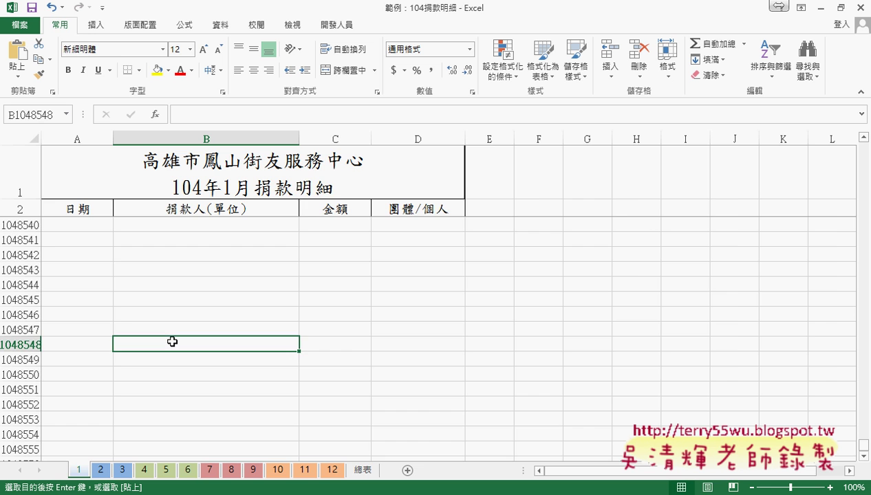
pyautogui.hotkey('ctrl', 'Up')
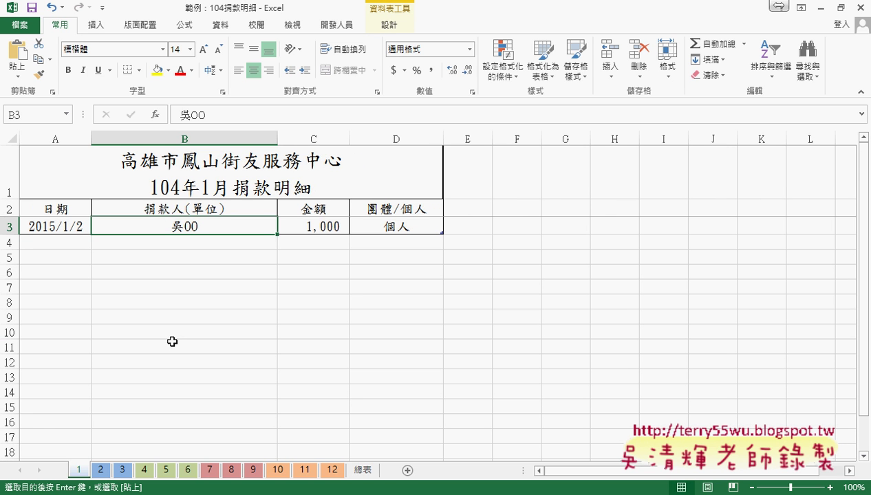
# Clear the January donation row A3:D3, leaving only the title and headings.
pyautogui.click(72, 224)
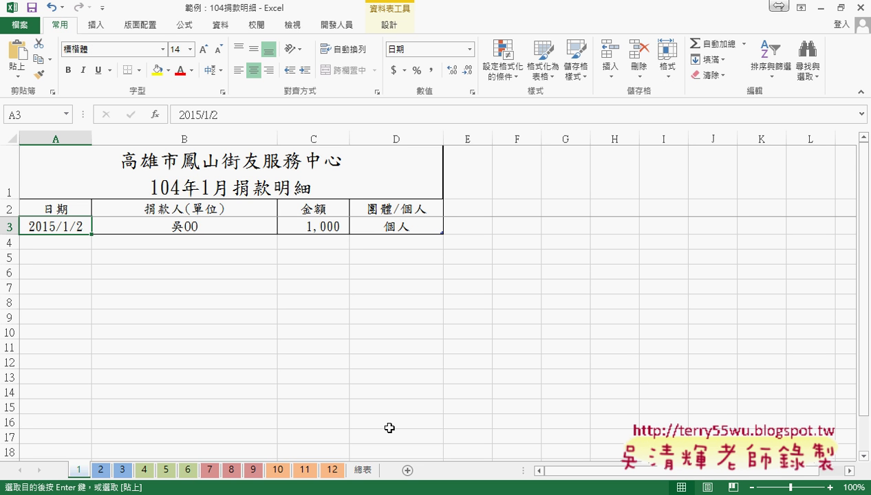
pyautogui.moveTo(69, 228); pyautogui.dragTo(403, 225)
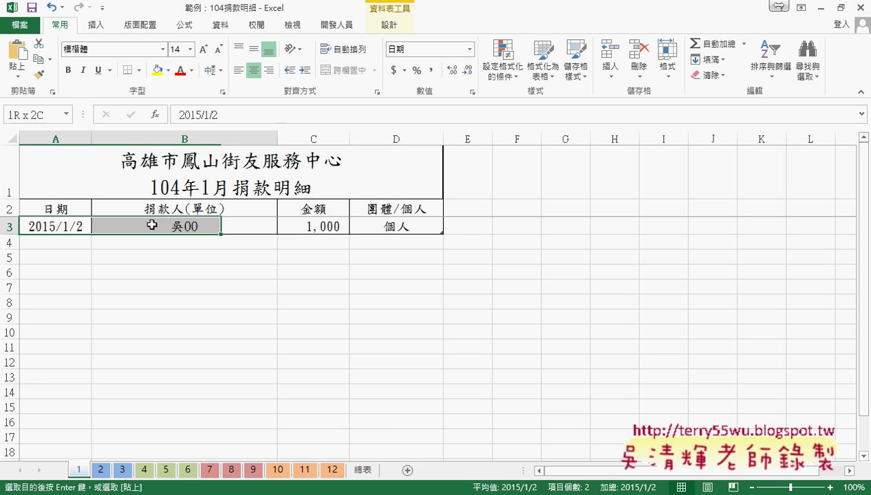
pyautogui.press('Delete')
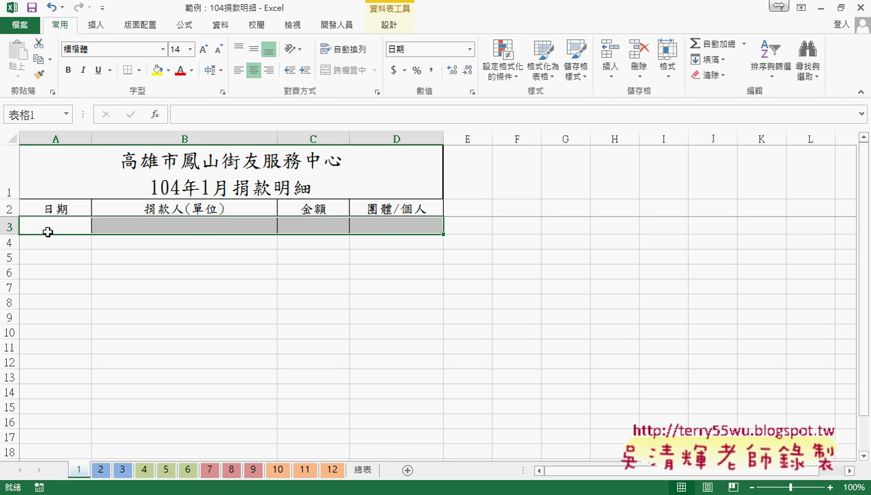
pyautogui.moveTo(38, 229); pyautogui.dragTo(405, 231)
# Review the February and March sheets, selecting March's donation rows, then go to 總表.
pyautogui.click(102, 471)
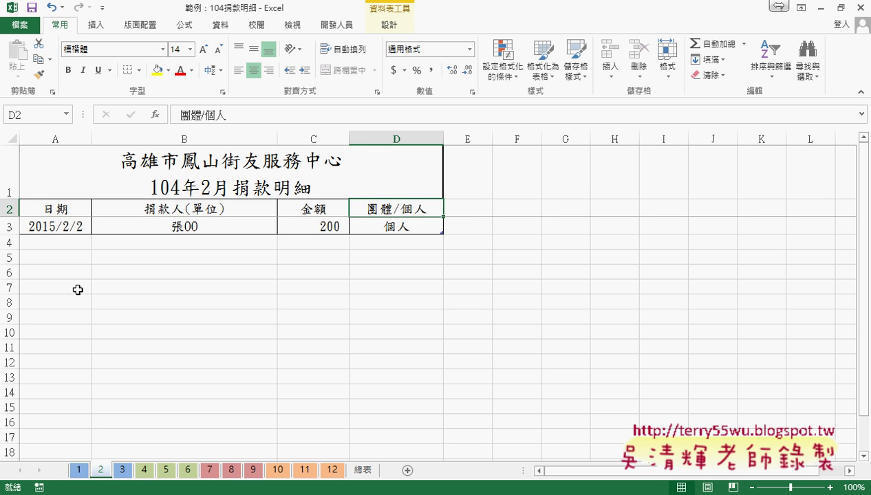
pyautogui.click(82, 470)
pyautogui.click(102, 471)
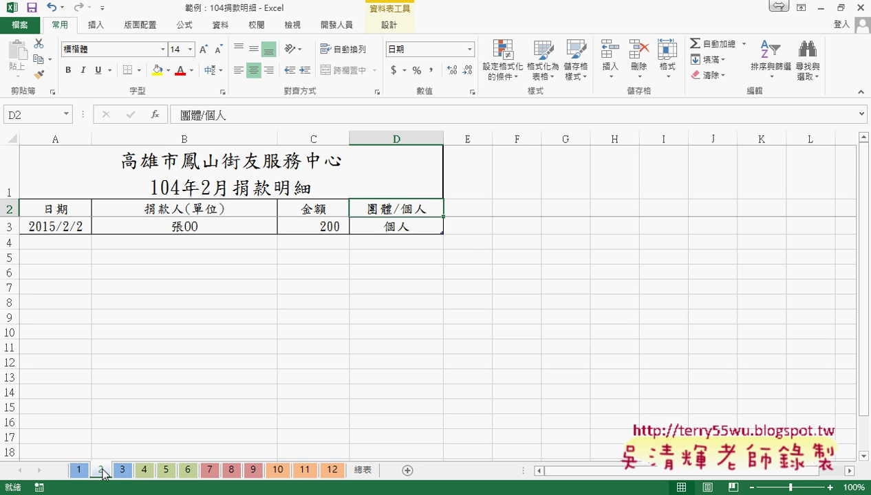
pyautogui.click(122, 471)
pyautogui.click(52, 229)
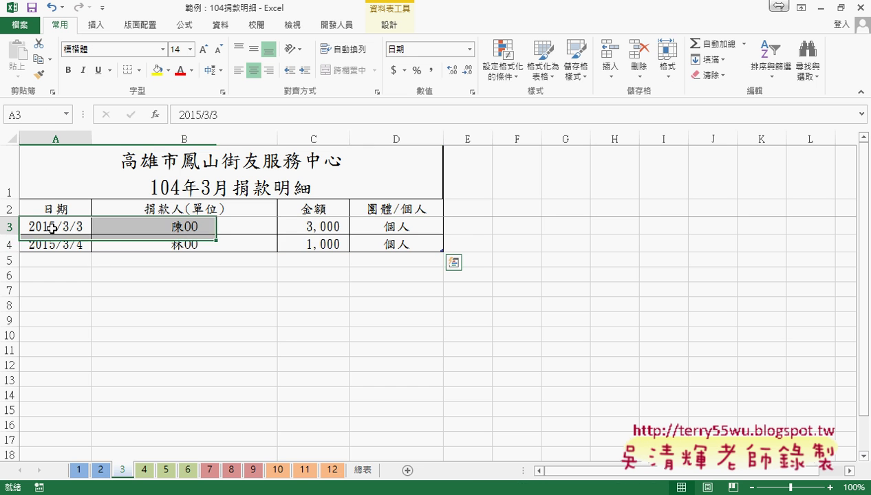
pyautogui.hotkey('ctrl', 'shift', 'Right')
pyautogui.hotkey('ctrl', 'shift', 'Down')
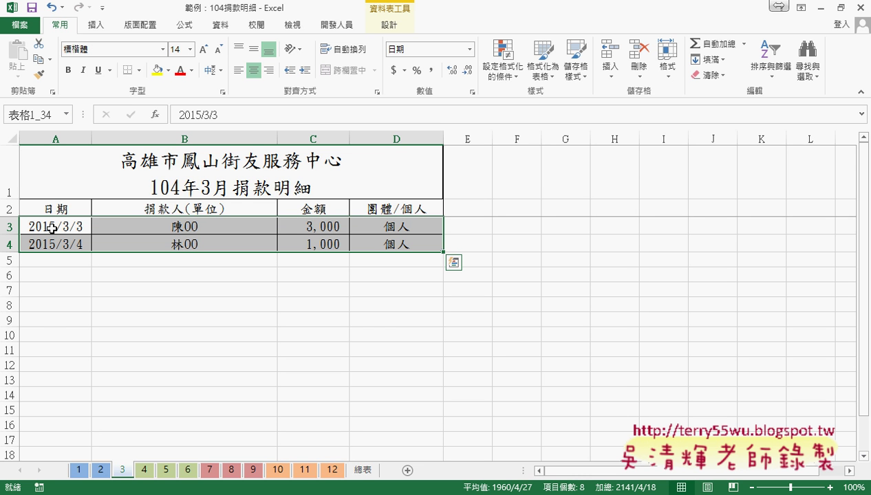
pyautogui.click(362, 470)
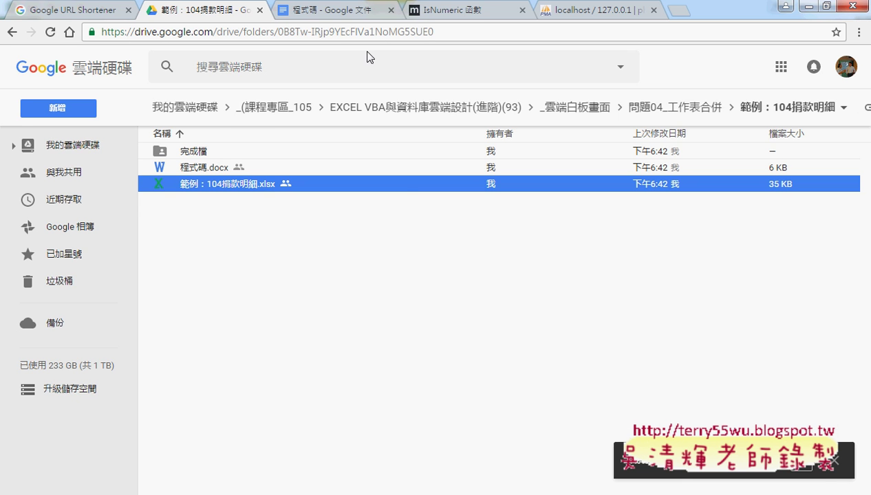
# Read the first part of the 程式碼 merge macro notes and close the IsNumeric reference page.
pyautogui.click(329, 13)
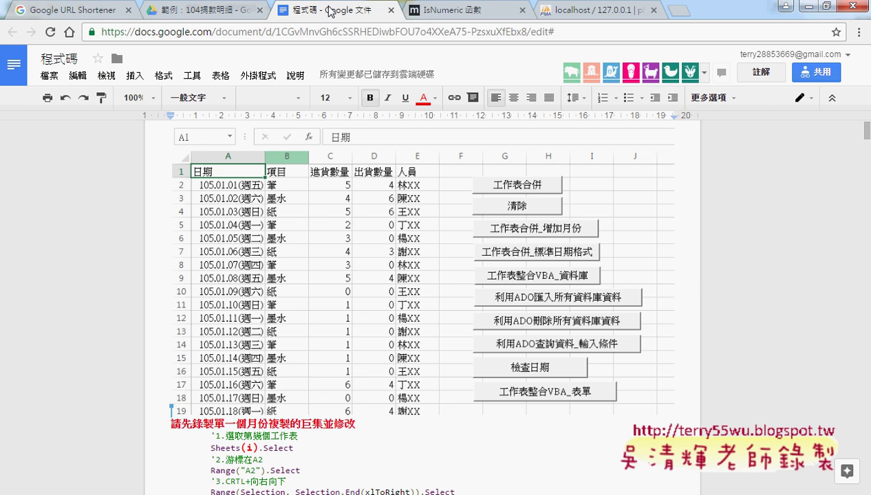
pyautogui.scroll(-5, 376, 324)
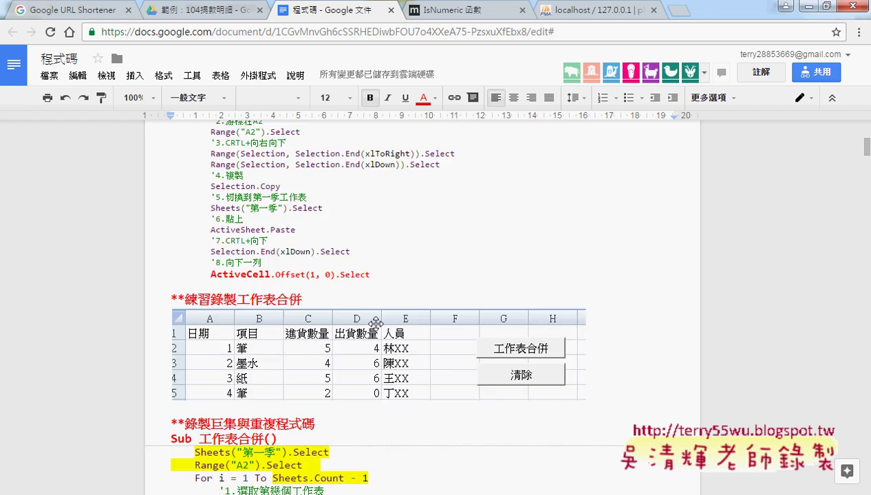
pyautogui.scroll(-5, 376, 324)
pyautogui.scroll(-5, 376, 324)
pyautogui.scroll(-5, 375, 324)
pyautogui.scroll(-5, 376, 324)
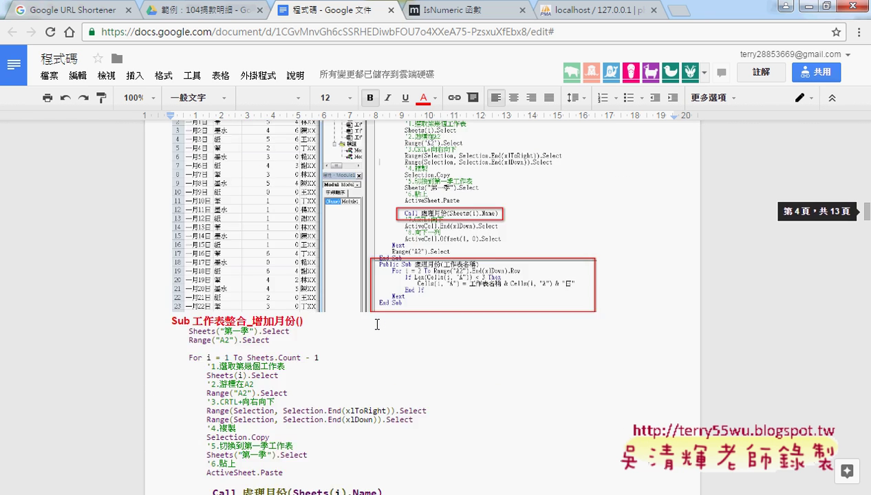
pyautogui.scroll(-3, 375, 324)
pyautogui.scroll(-1, 375, 325)
pyautogui.click(521, 11)
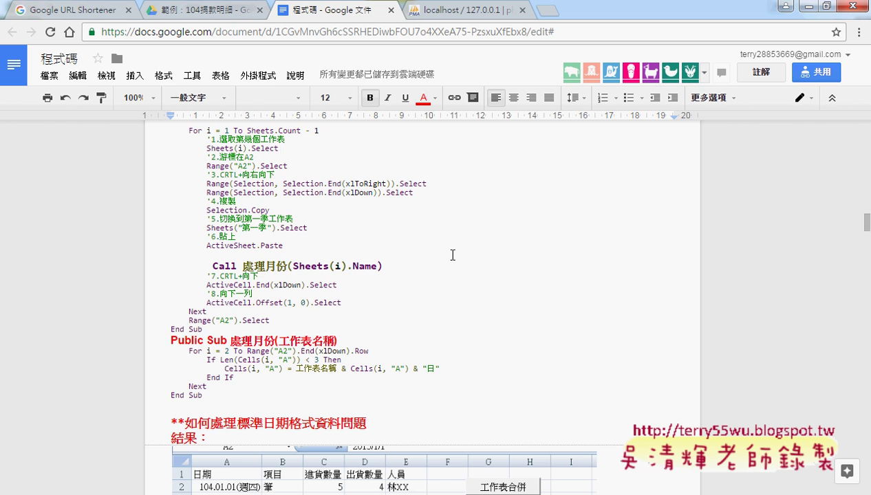
# Read the rest of the macro code notes, then close the 程式碼 document.
pyautogui.scroll(-3, 475, 260)
pyautogui.scroll(-3, 485, 267)
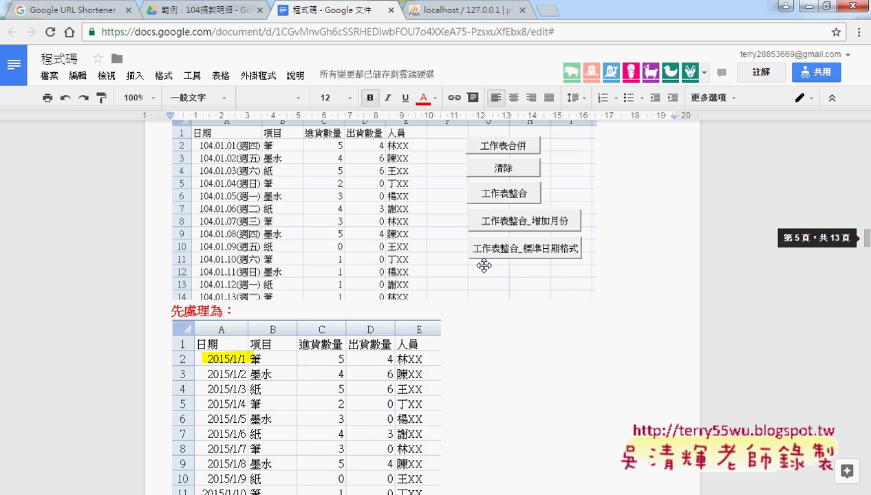
pyautogui.scroll(-4, 485, 266)
pyautogui.scroll(-5, 485, 267)
pyautogui.scroll(-4, 486, 267)
pyautogui.scroll(-1, 485, 266)
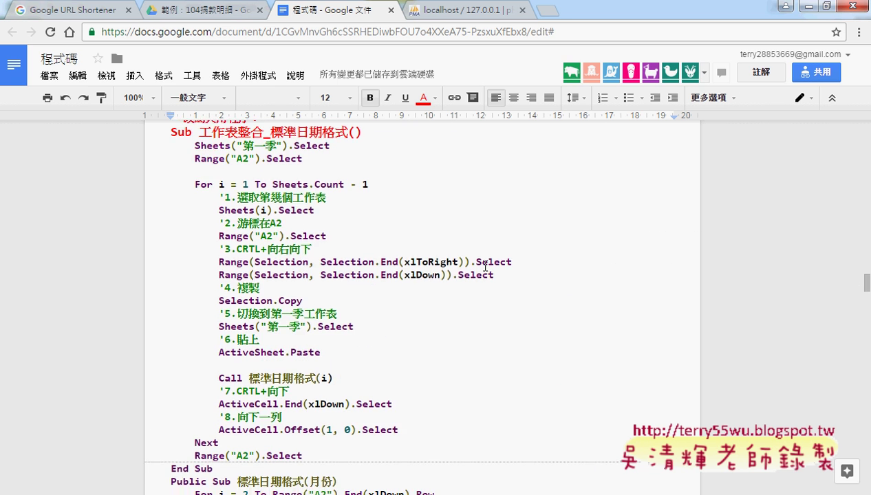
pyautogui.scroll(-4, 485, 266)
pyautogui.scroll(-3, 485, 267)
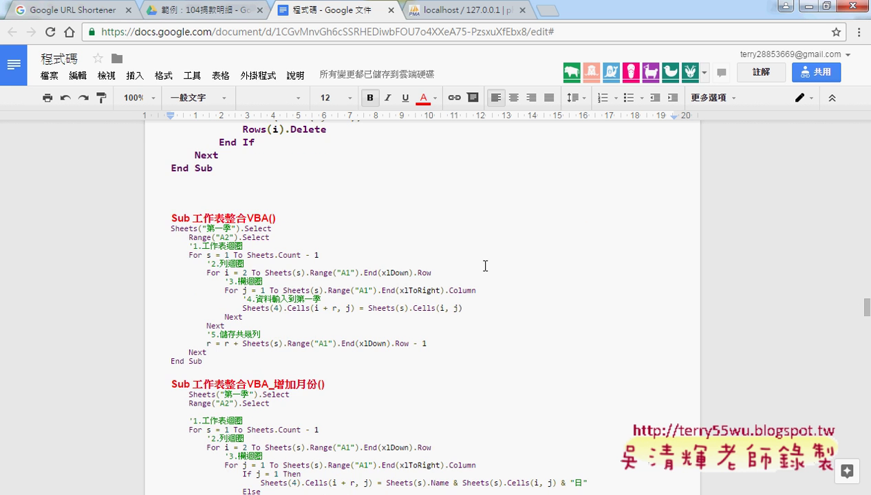
pyautogui.scroll(-3, 485, 267)
pyautogui.scroll(-3, 485, 266)
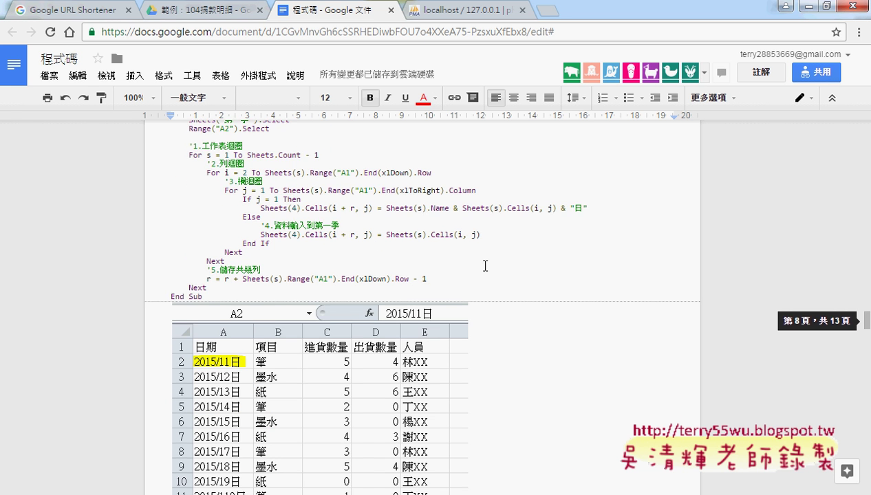
pyautogui.click(393, 10)
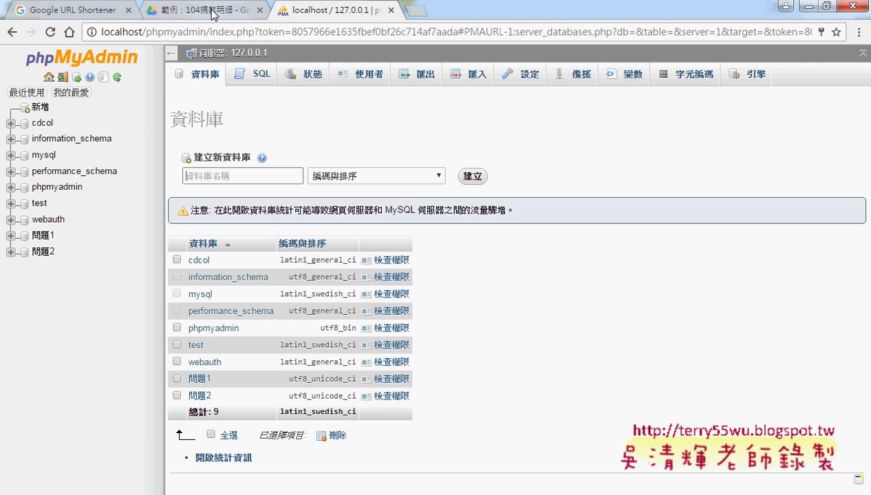
# Back in Drive, open the 完成檔 folder and select 範例：104捐款明細.xlsm.
pyautogui.click(207, 11)
pyautogui.doubleClick(200, 152)
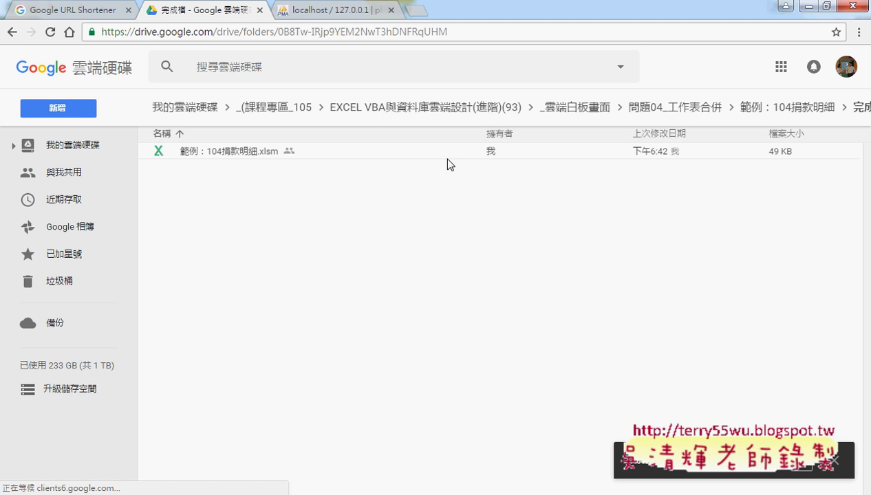
pyautogui.click(254, 158)
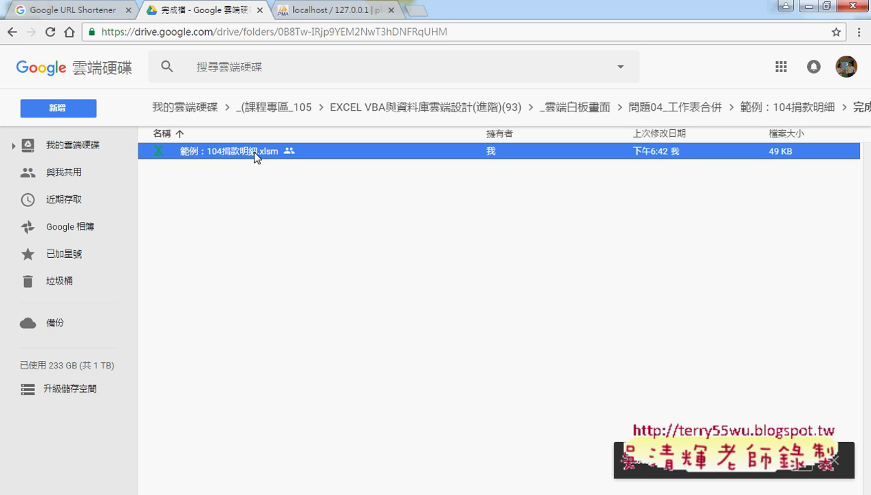